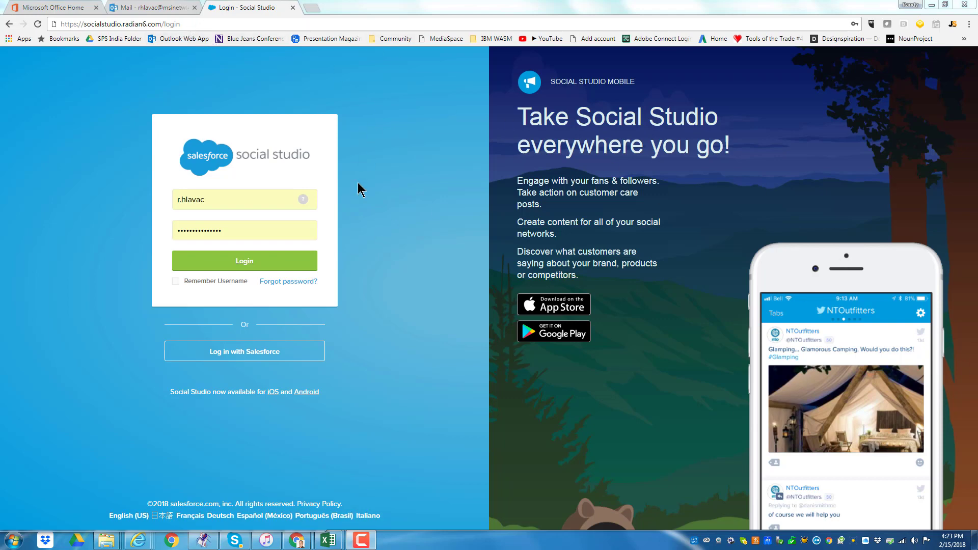
# Step: Log in to Social Studio and open the organization's topic profiles in the admin area
pyautogui.click(261, 265)
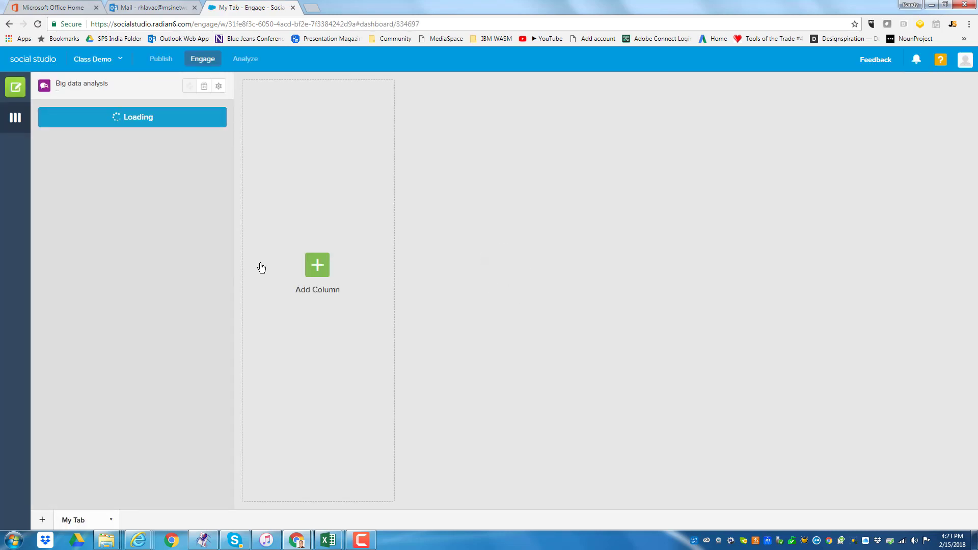
pyautogui.click(41, 61)
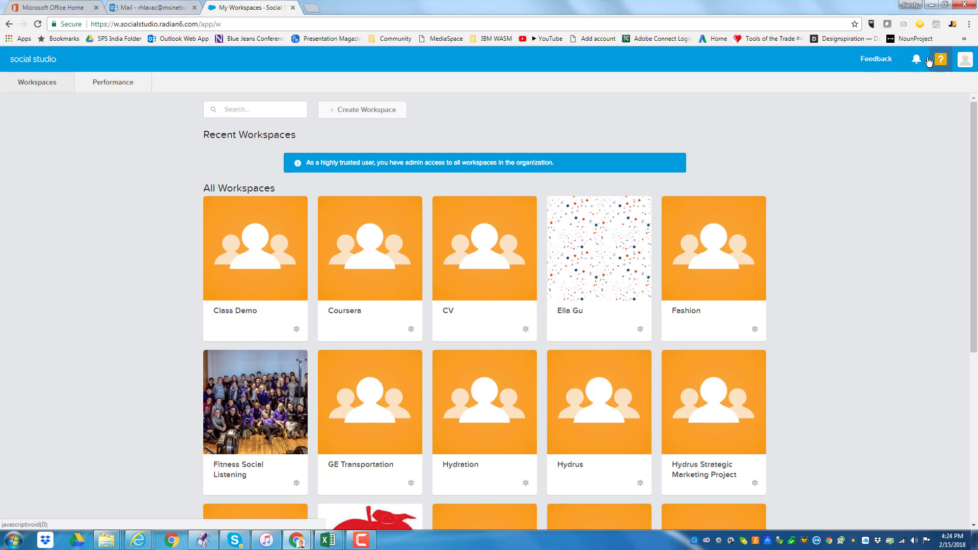
pyautogui.click(966, 63)
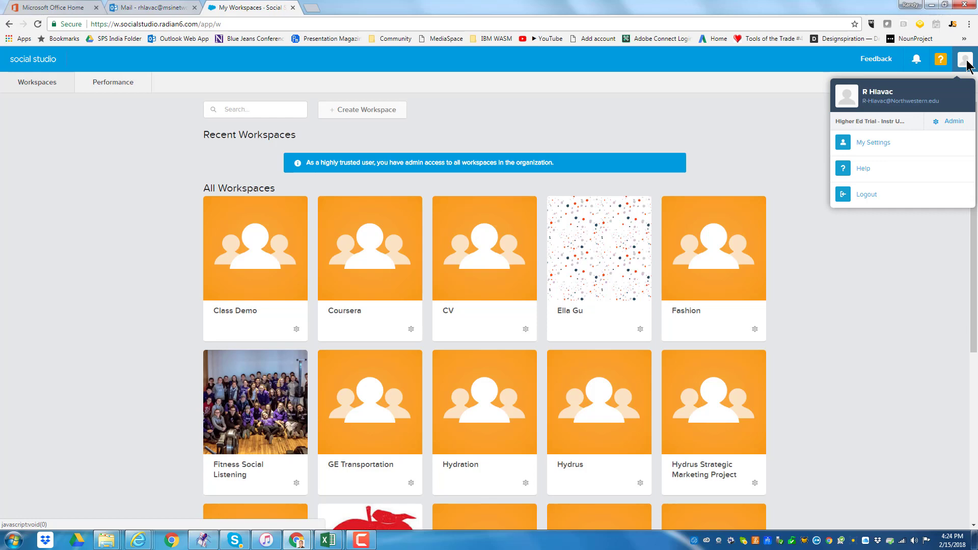
pyautogui.click(953, 121)
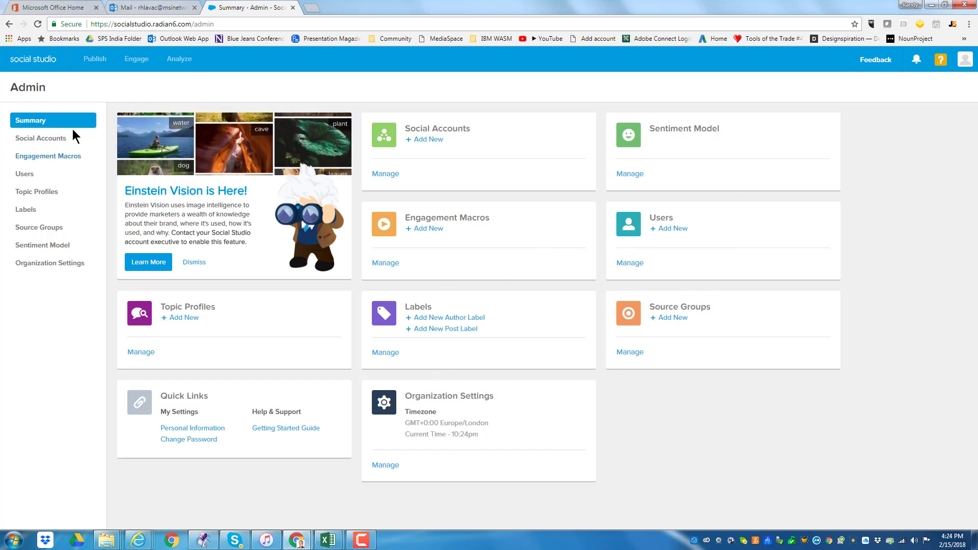
pyautogui.click(38, 193)
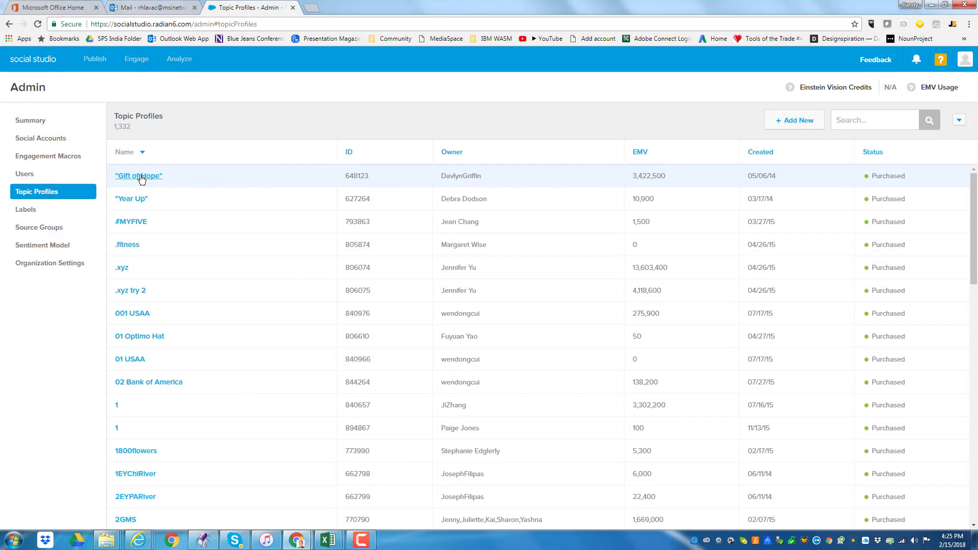
# Step: Start a new topic profile named "demo", including the quotation marks
pyautogui.click(793, 122)
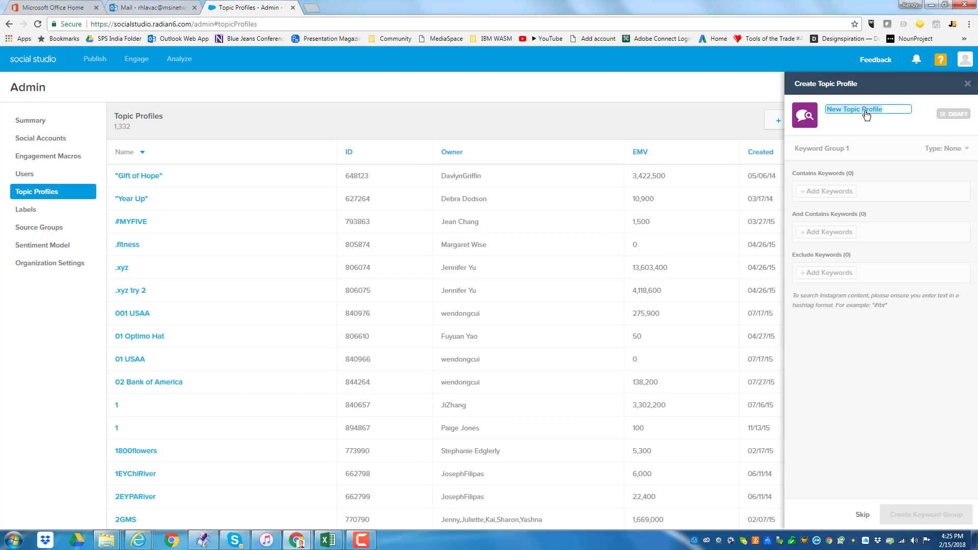
pyautogui.write('"demo"')
# Step: Add the combined keyword medill AND imc to the Contains Keywords of Keyword Group 1
pyautogui.click(820, 194)
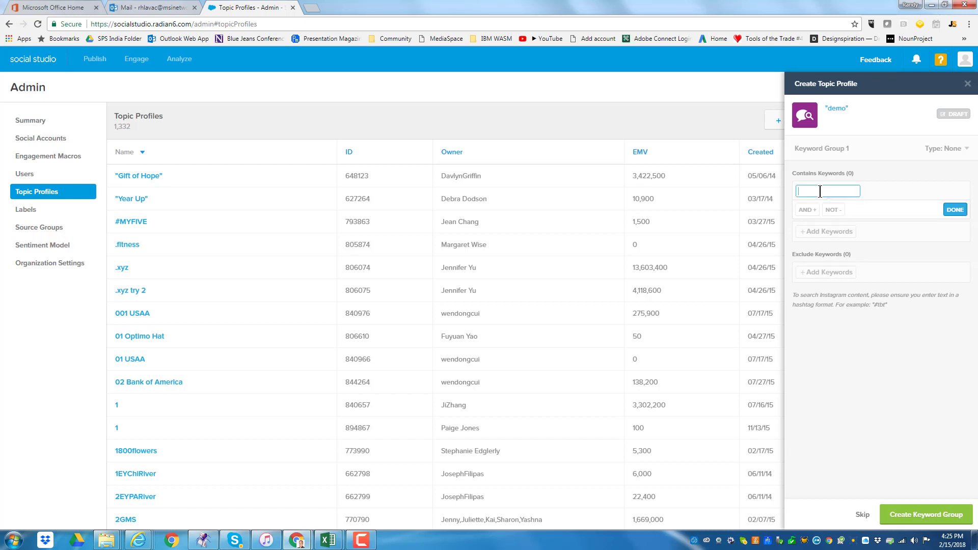
pyautogui.write('Medill')
pyautogui.click(809, 211)
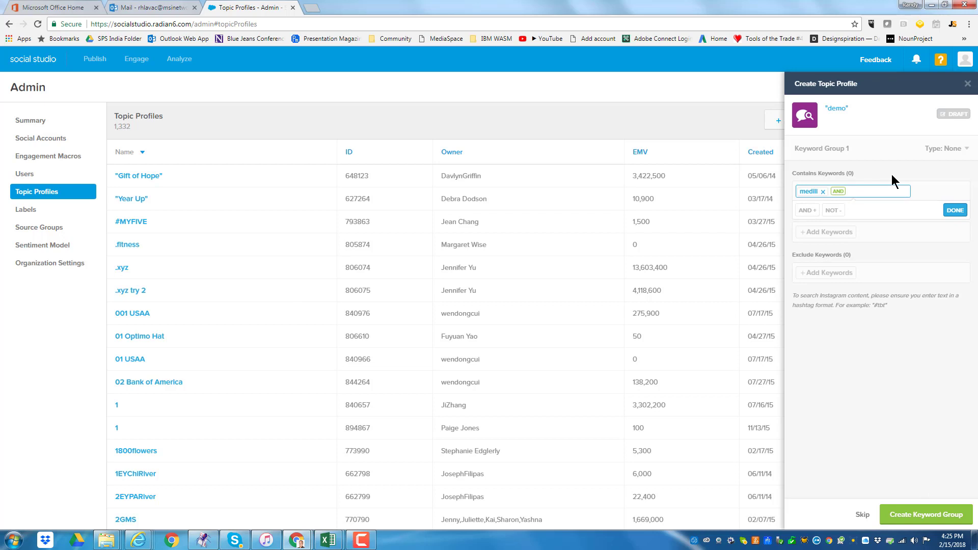
pyautogui.write('IMC')
pyautogui.click(955, 211)
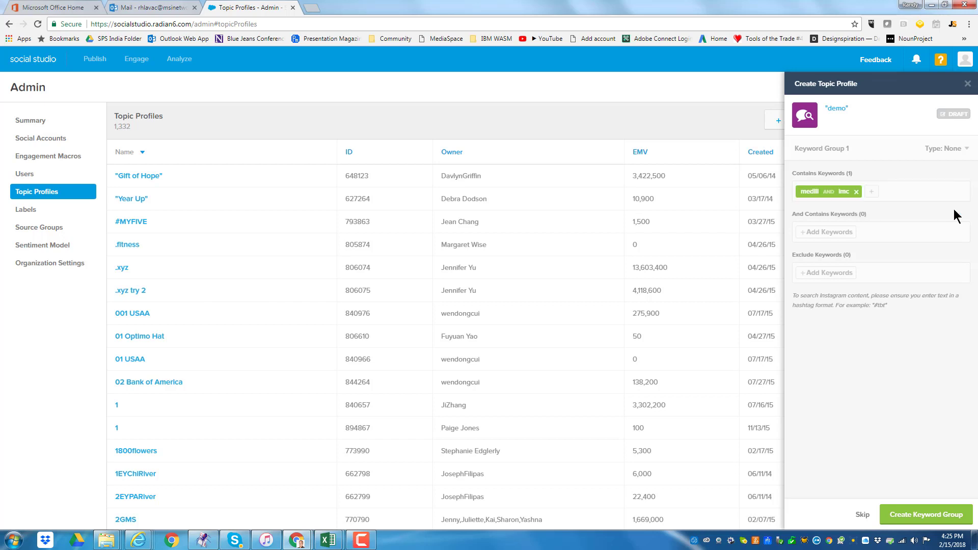
# Step: Add medill as a separate Contains keyword and imc as an And Contains keyword in Keyword Group 1
pyautogui.click(872, 192)
pyautogui.write('Medill')
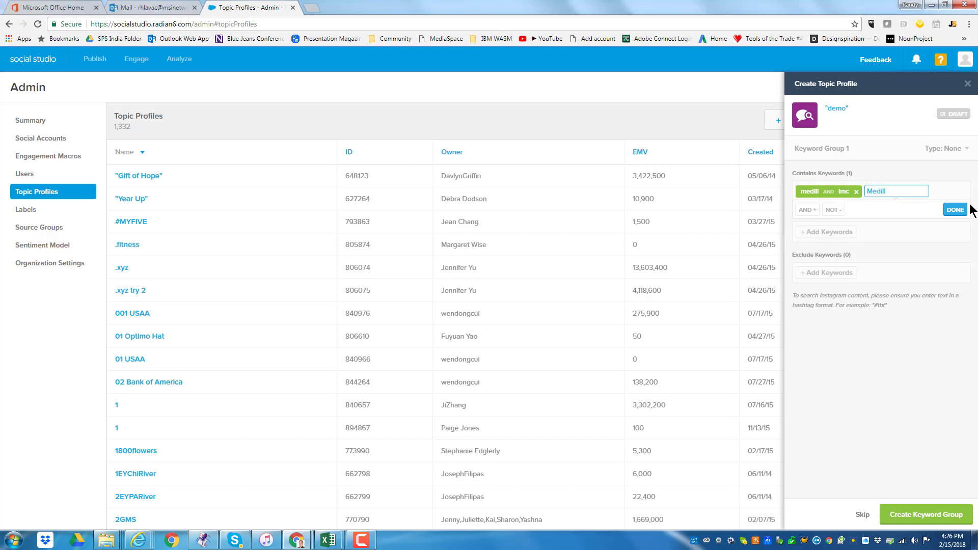
pyautogui.click(953, 210)
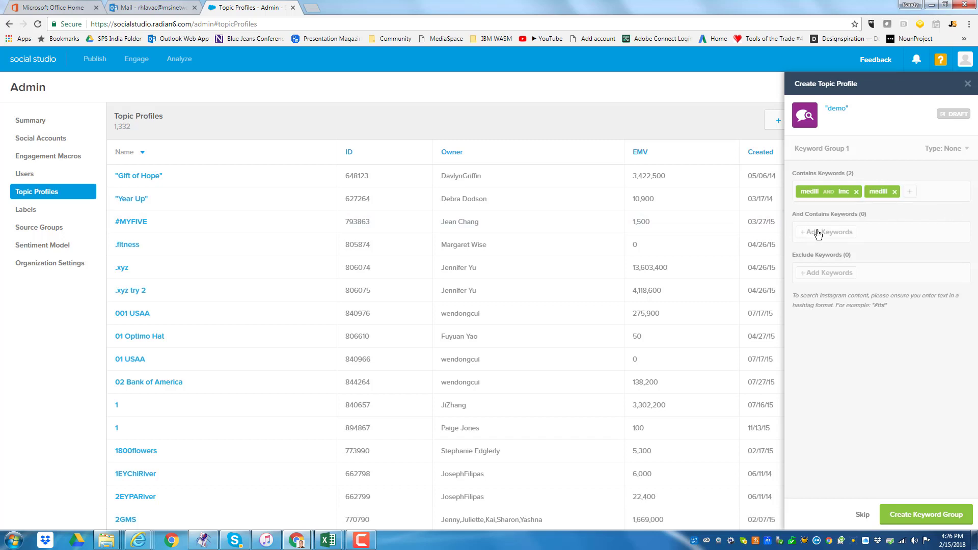
pyautogui.click(833, 232)
pyautogui.write('IMC')
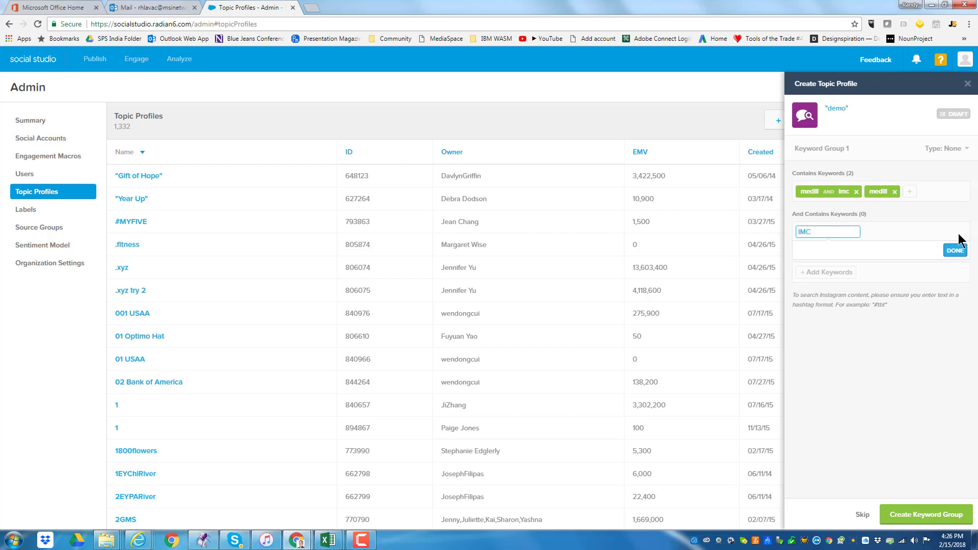
pyautogui.click(956, 252)
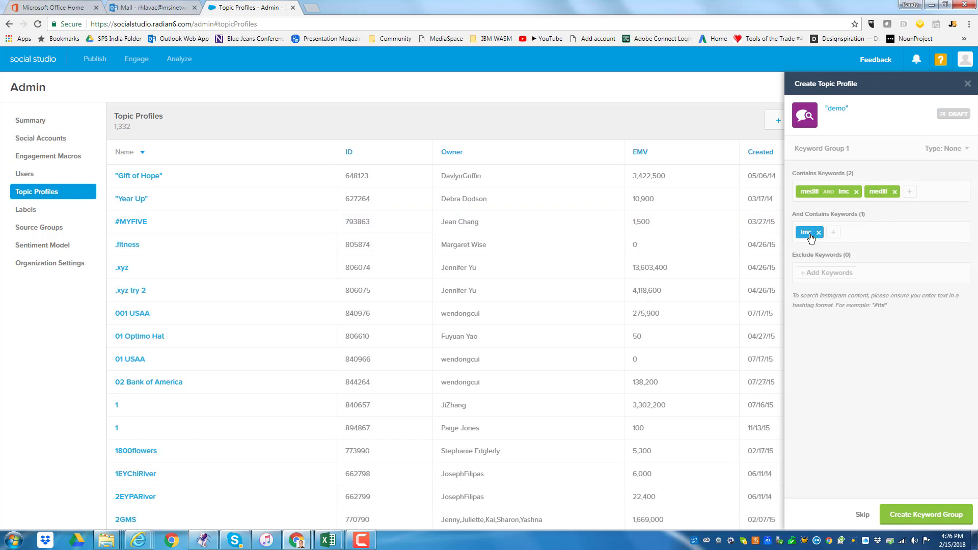
# Step: Replace the combined medill AND imc keyword with northwestern in the Contains Keywords, and create the keyword group
pyautogui.click(856, 191)
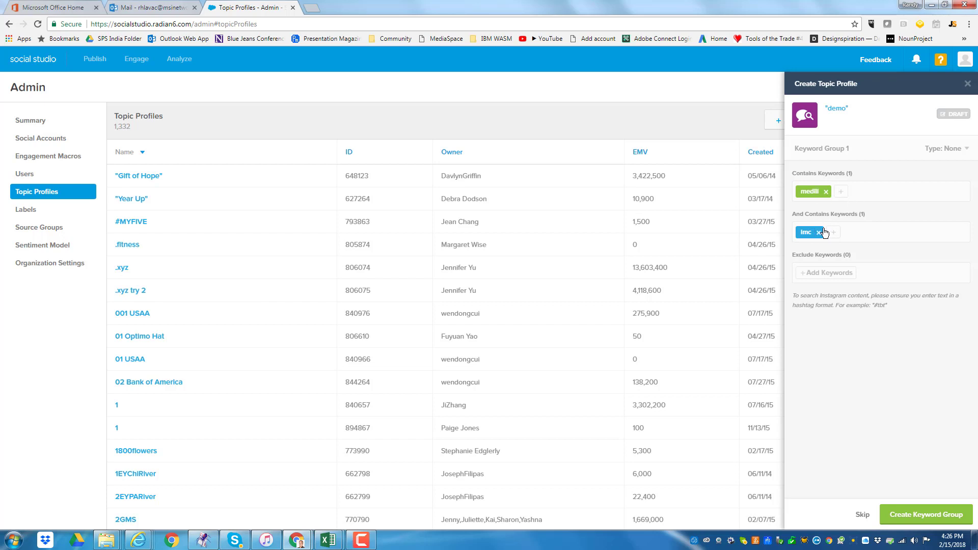
pyautogui.click(841, 192)
pyautogui.write('N')
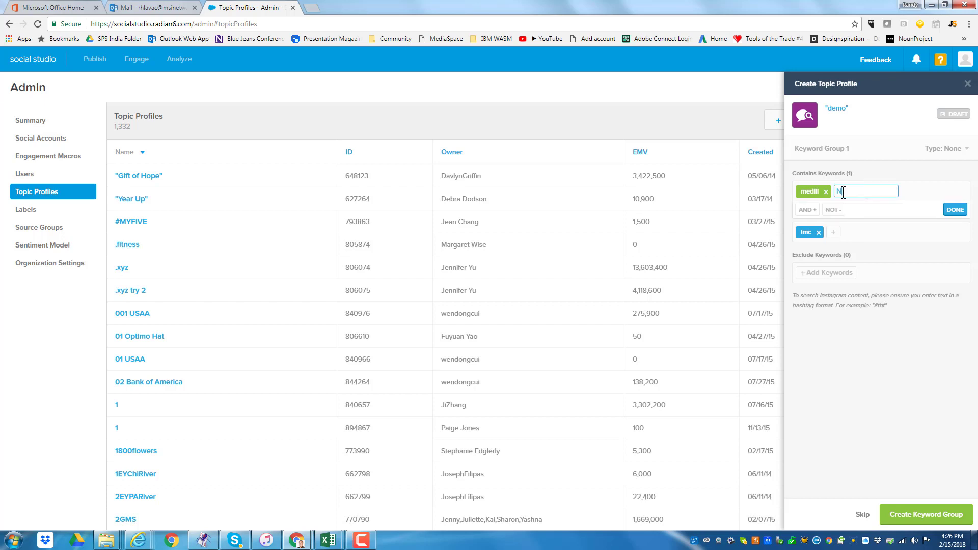
pyautogui.write('orthwestern')
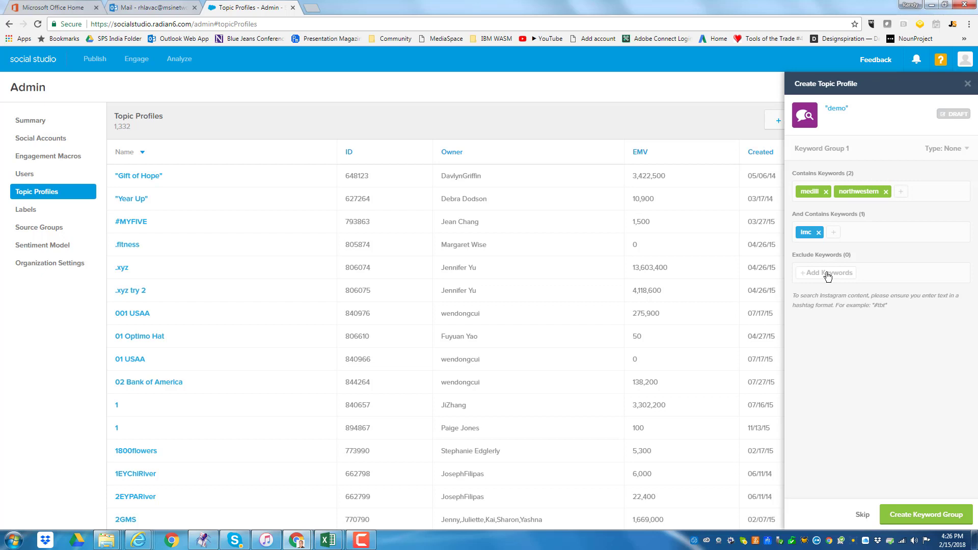
pyautogui.click(924, 516)
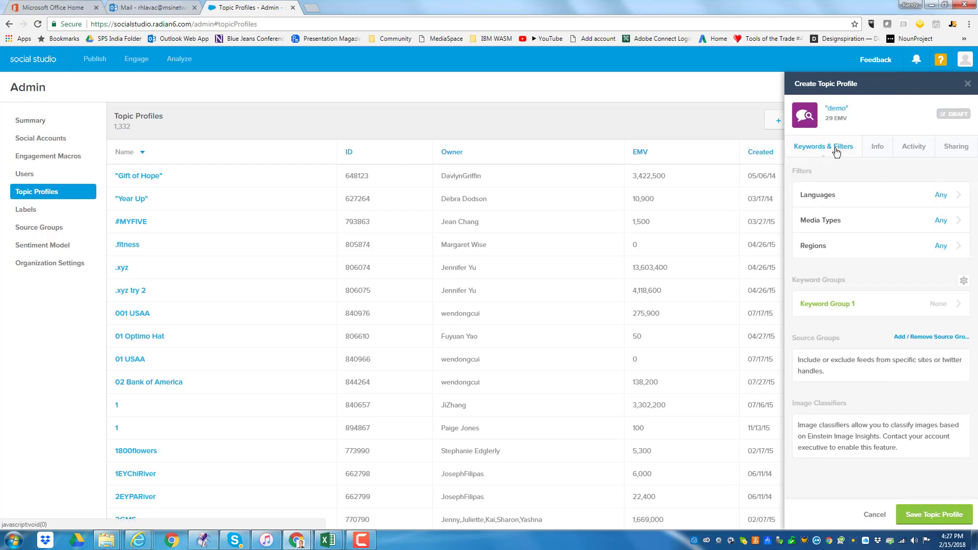
# Step: Review the Languages filter, then exclude Buy/Sell from the profile's media types and save that filter
pyautogui.click(959, 200)
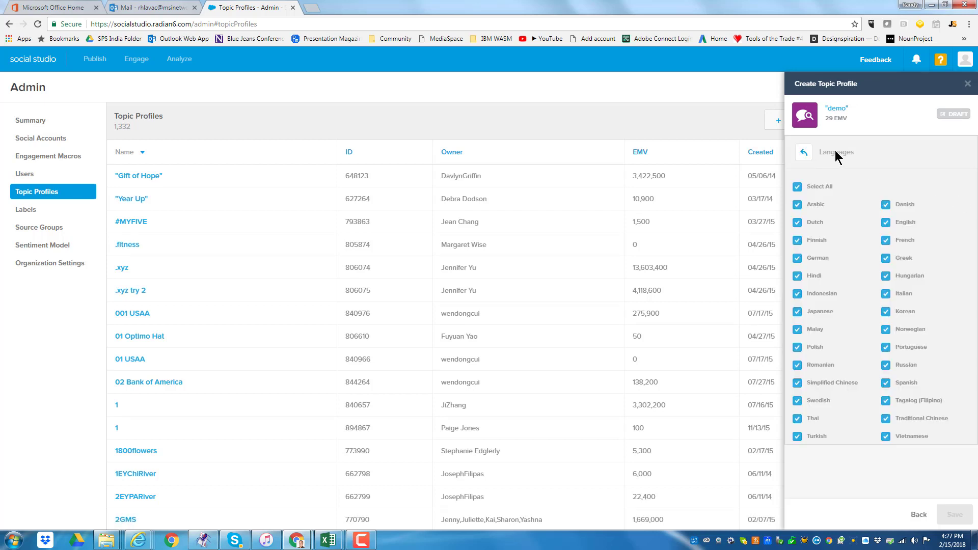
pyautogui.click(804, 153)
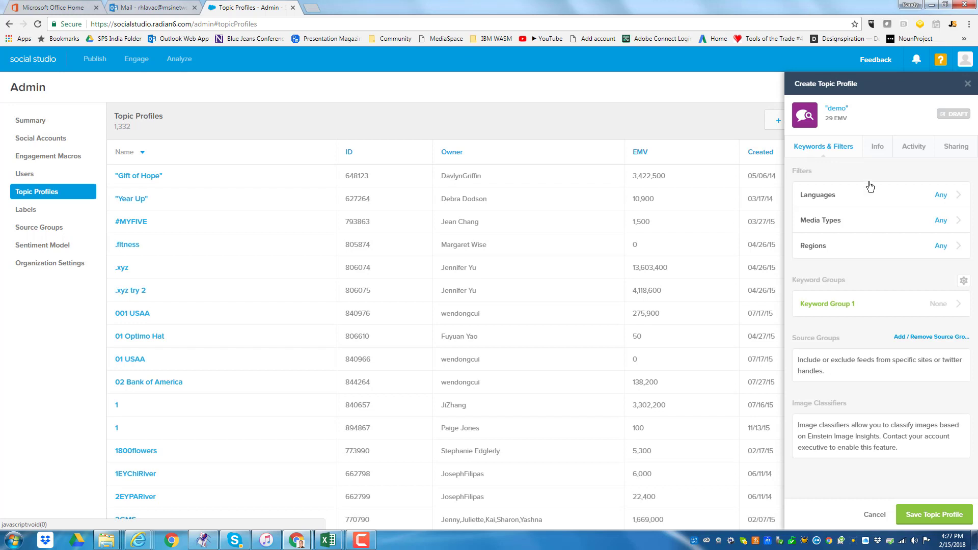
pyautogui.click(958, 223)
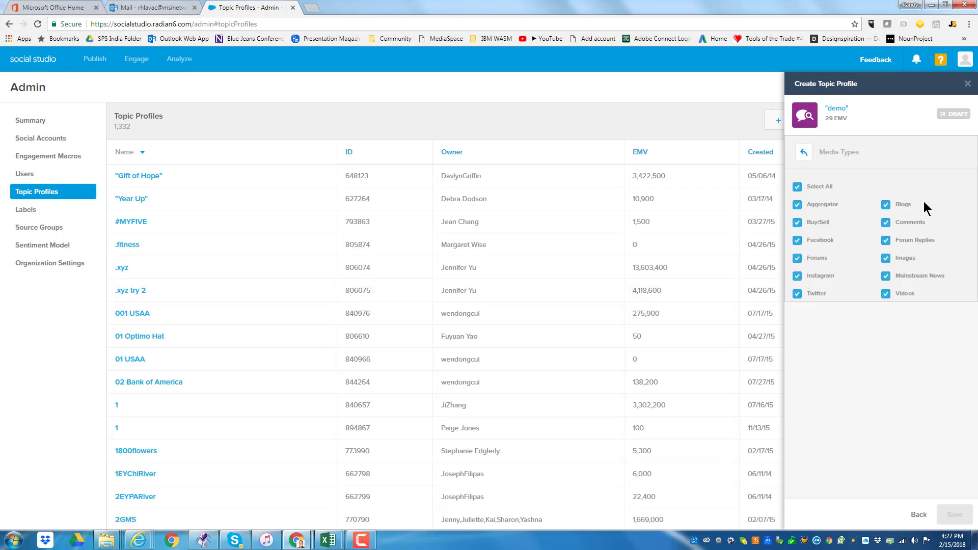
pyautogui.click(798, 224)
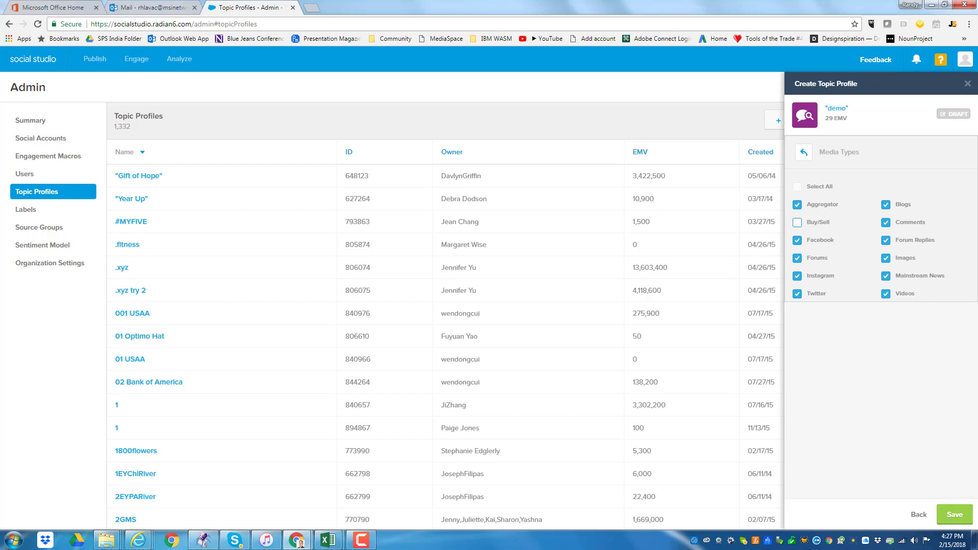
pyautogui.click(954, 515)
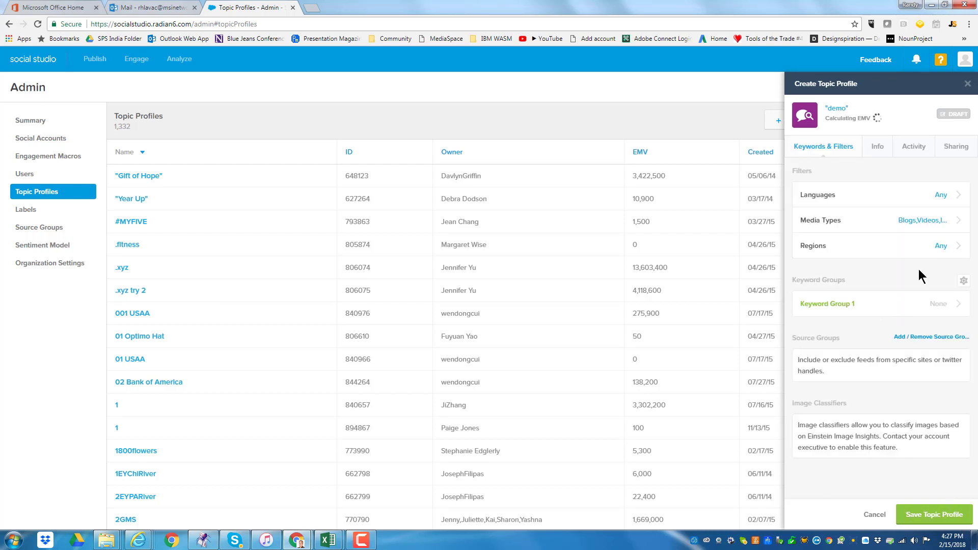
# Step: Review the Regions filter and save the "demo" topic profile
pyautogui.click(958, 249)
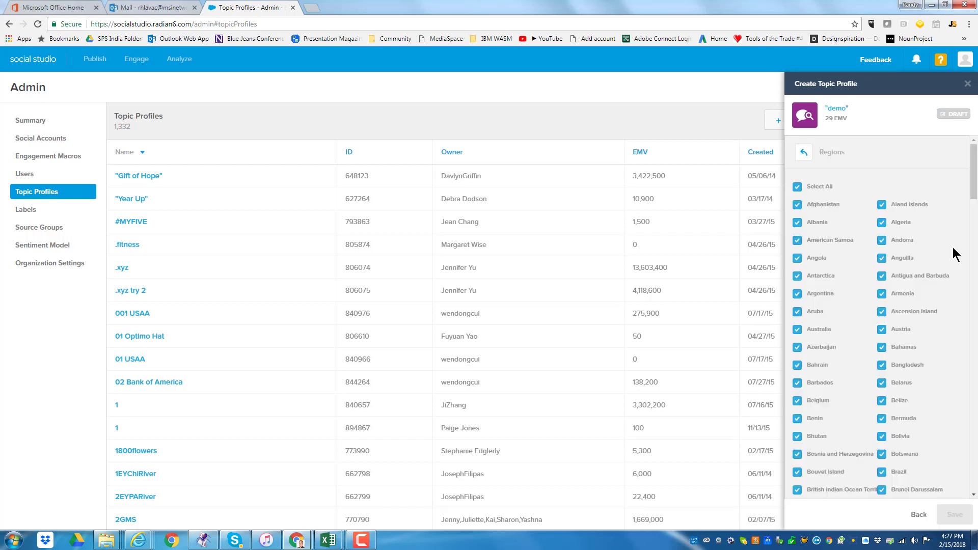
pyautogui.click(803, 153)
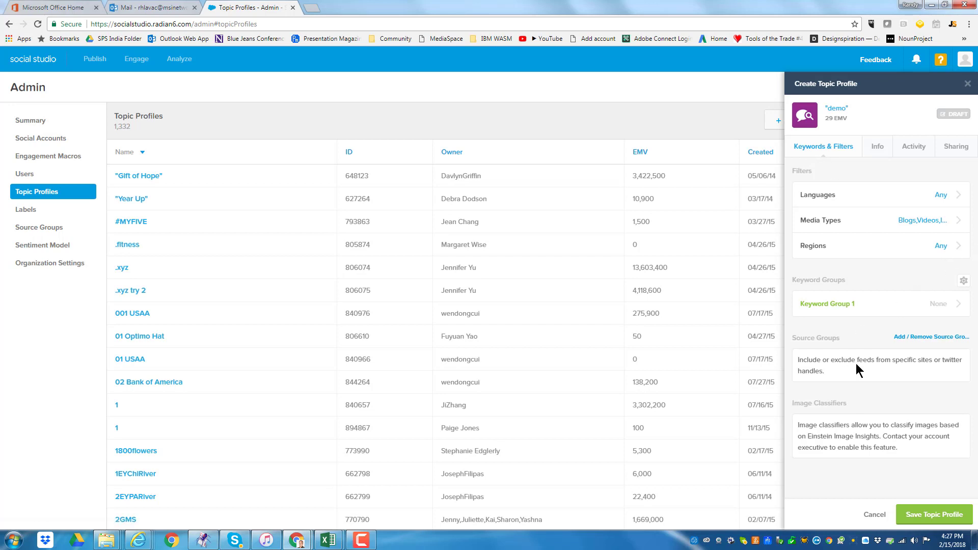
pyautogui.click(943, 519)
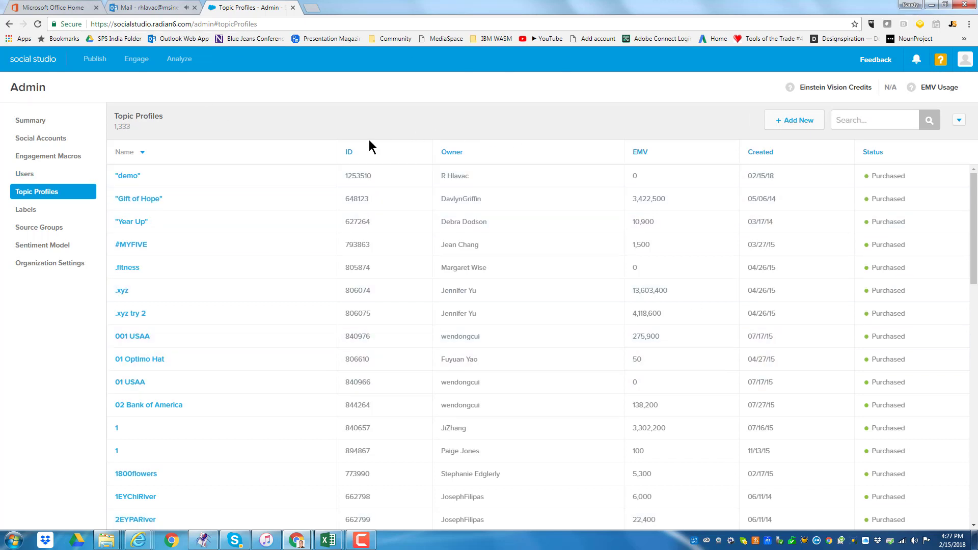
# Step: Open the Class Demo workspace's settings, save its basic information and return to the settings summary
pyautogui.click(29, 63)
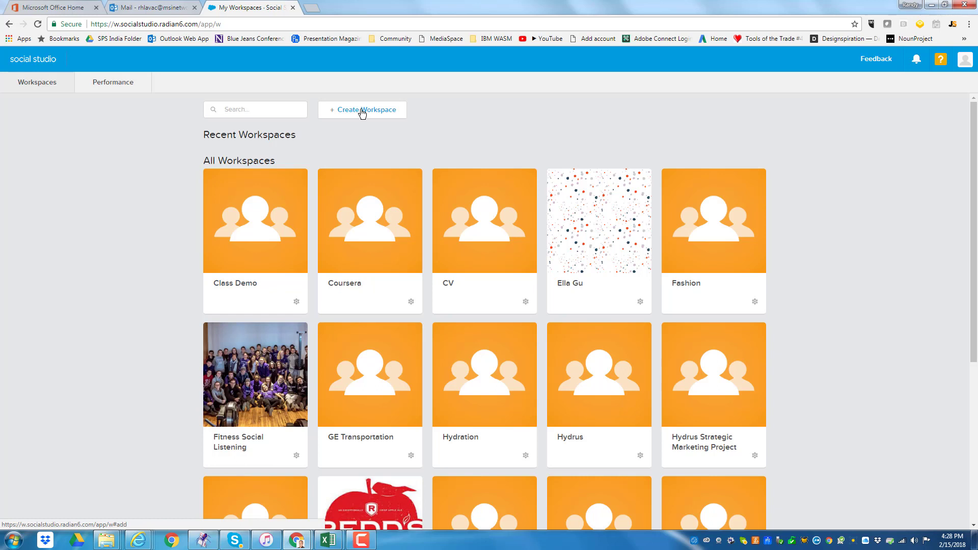
pyautogui.click(296, 303)
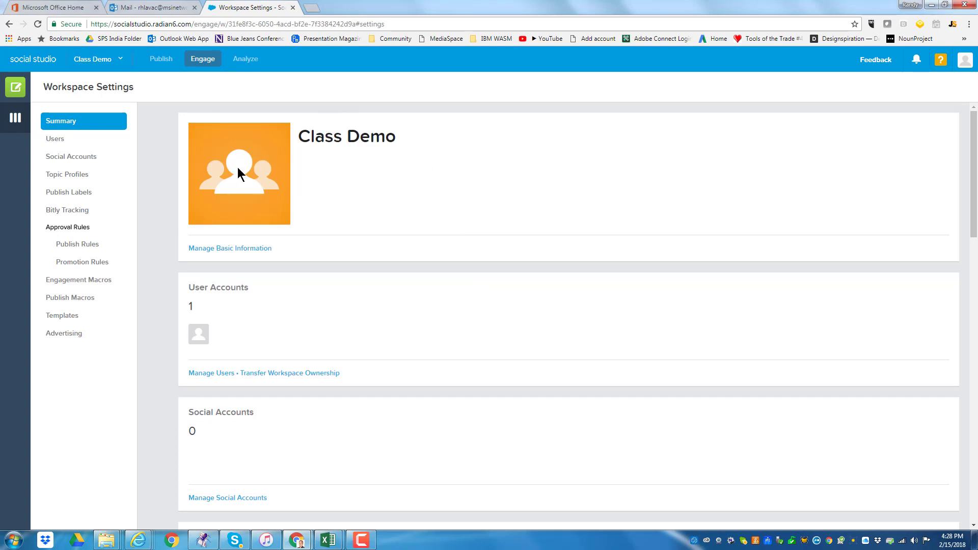
pyautogui.click(235, 253)
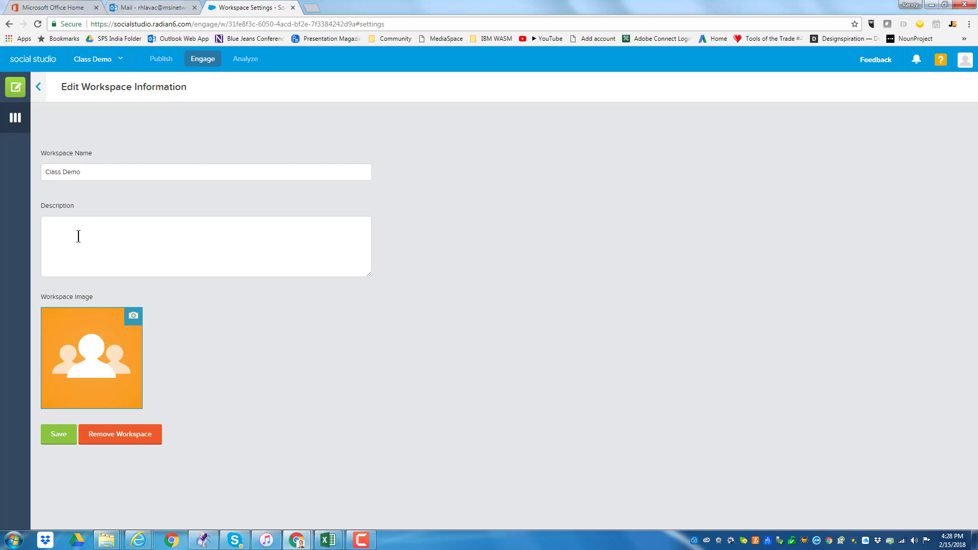
pyautogui.click(57, 437)
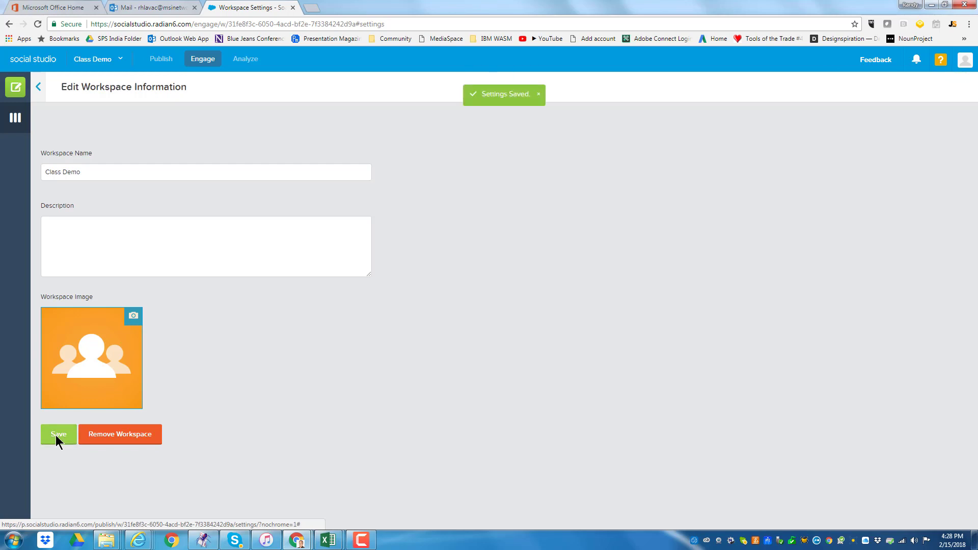
pyautogui.click(41, 90)
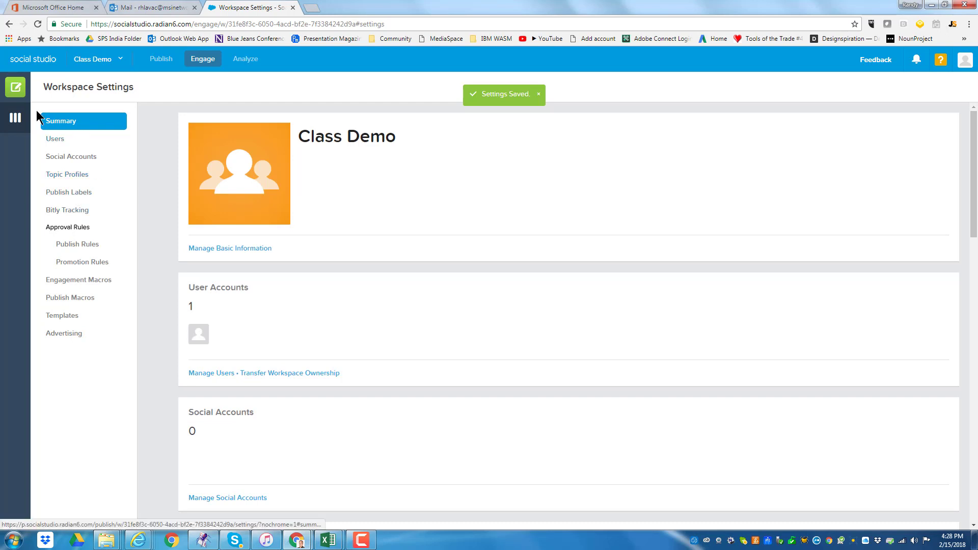
# Step: Check the Class Demo workspace's users and social accounts, and add the "demo" topic profile to the workspace
pyautogui.click(53, 142)
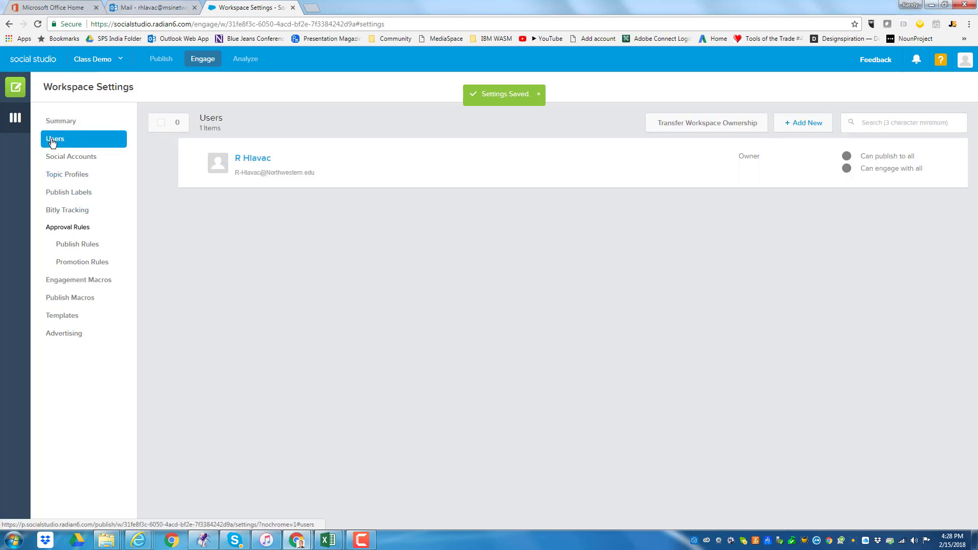
pyautogui.click(82, 160)
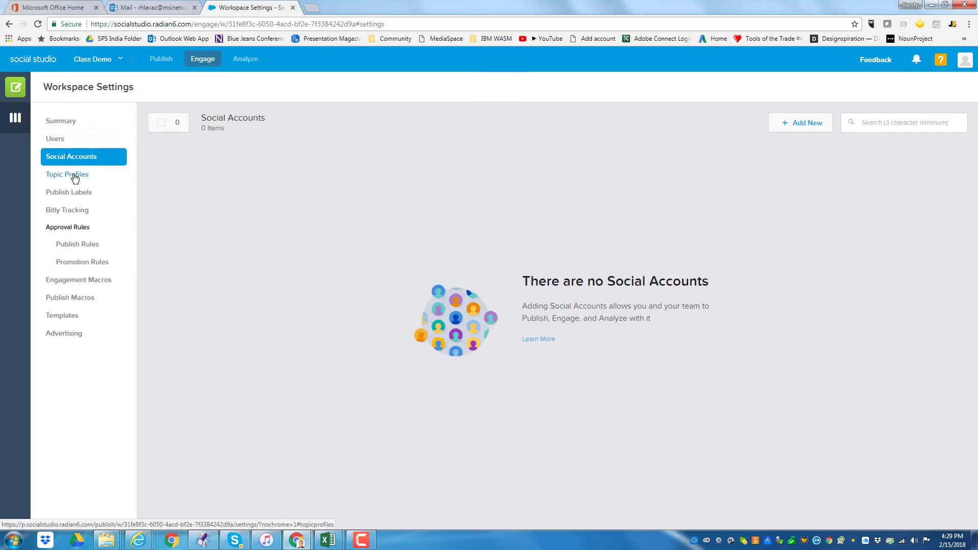
pyautogui.click(74, 177)
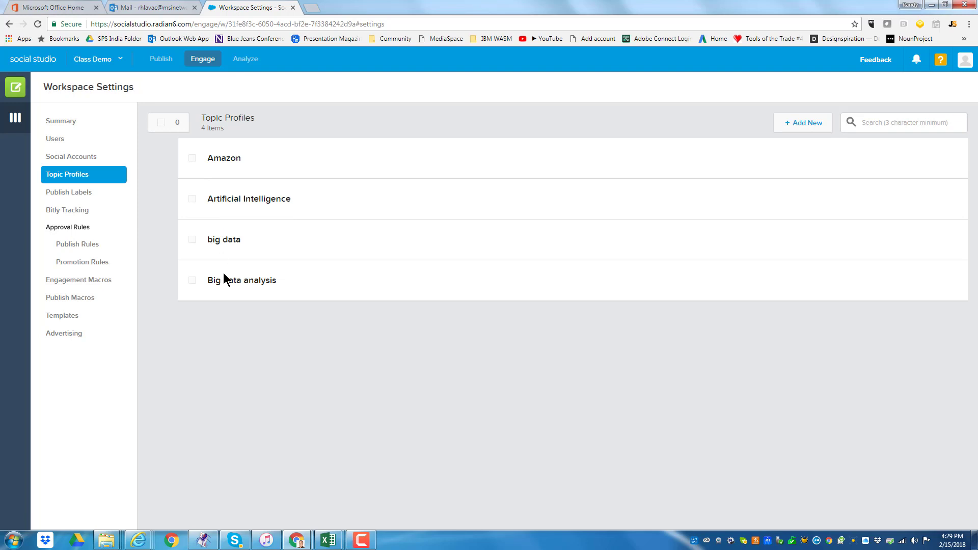
pyautogui.click(797, 125)
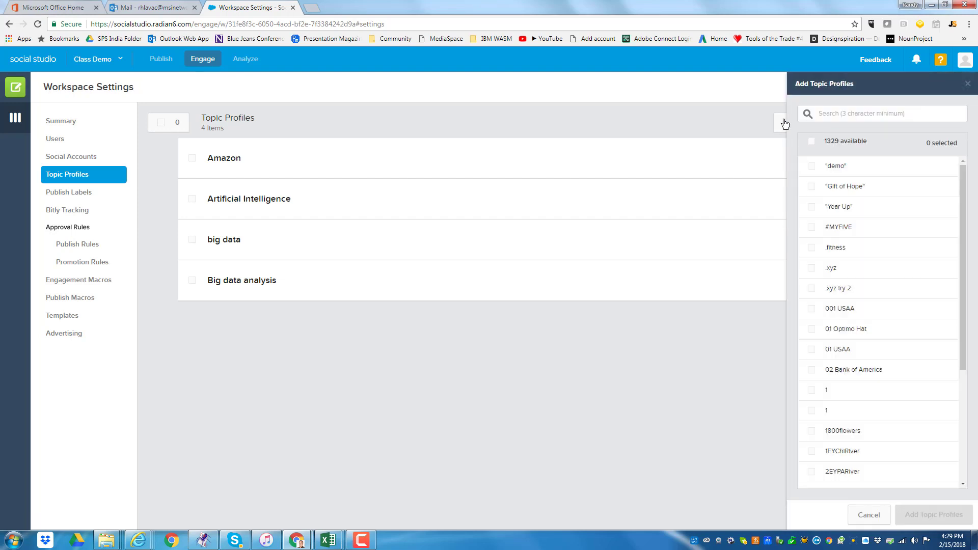
pyautogui.click(811, 168)
pyautogui.click(939, 512)
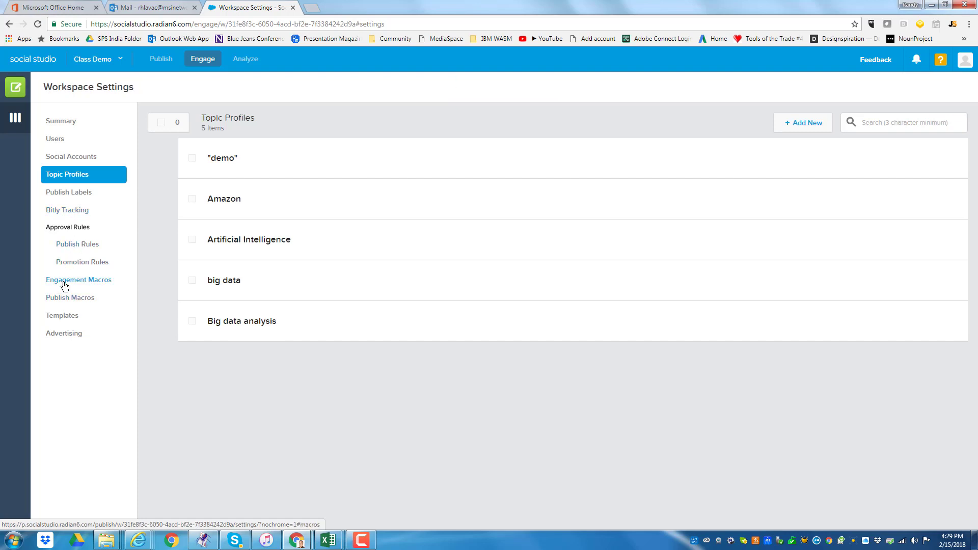
# Step: Check the workspace's Bitly tracking settings, then browse the Big data analysis column in Engage and load its new posts
pyautogui.click(69, 215)
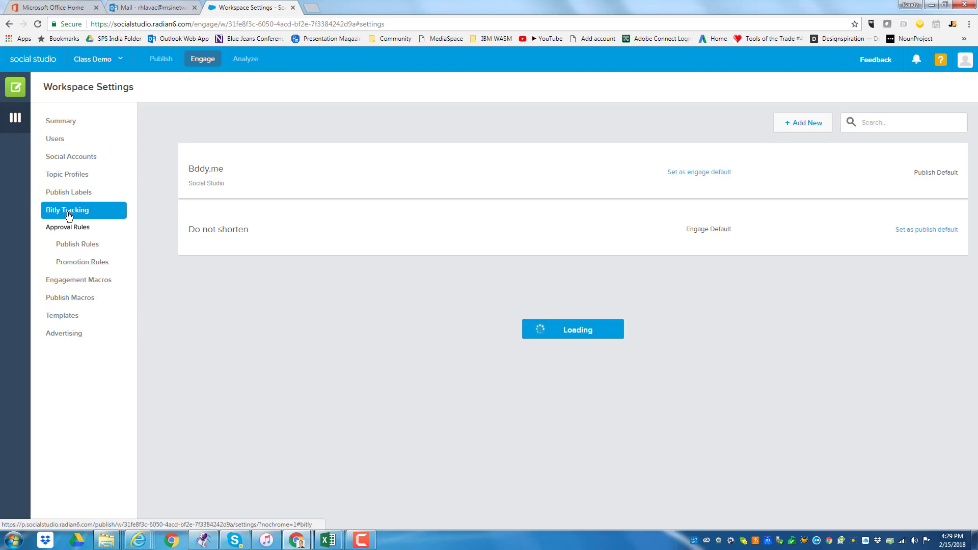
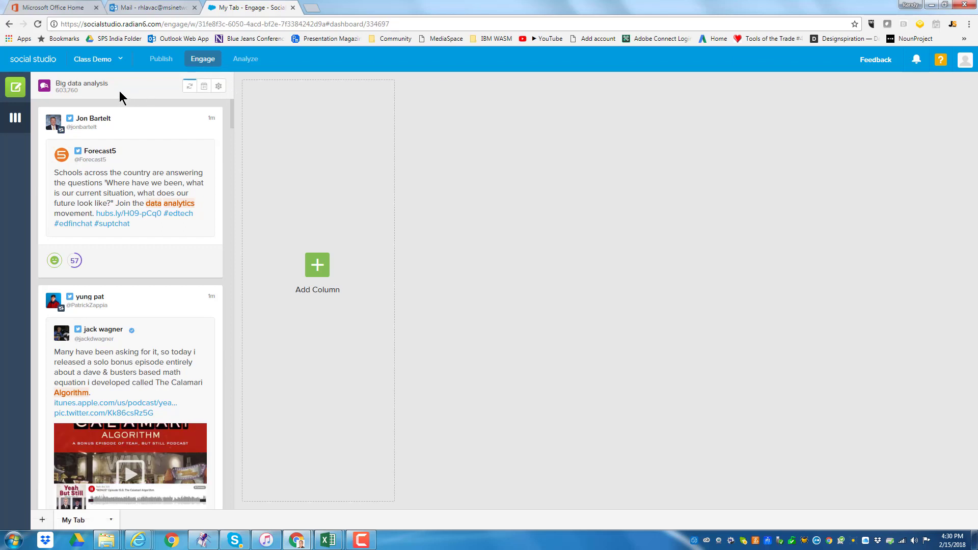
pyautogui.moveTo(120, 91)
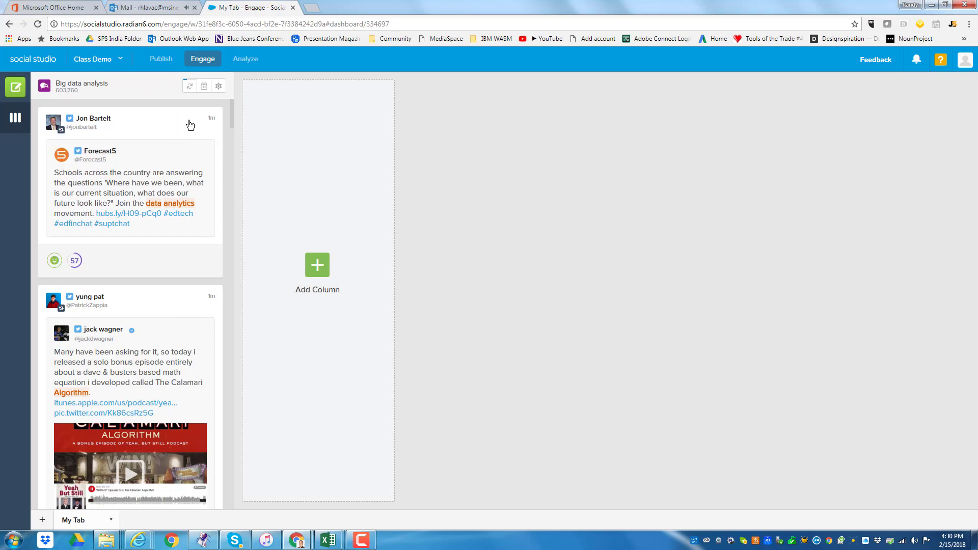
pyautogui.scroll(-6, 181, 152)
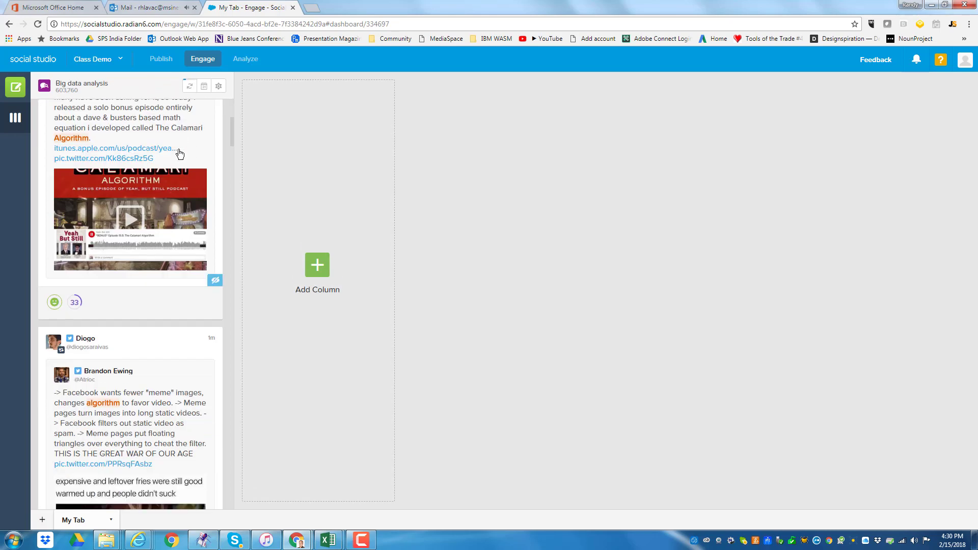
pyautogui.scroll(6, 180, 153)
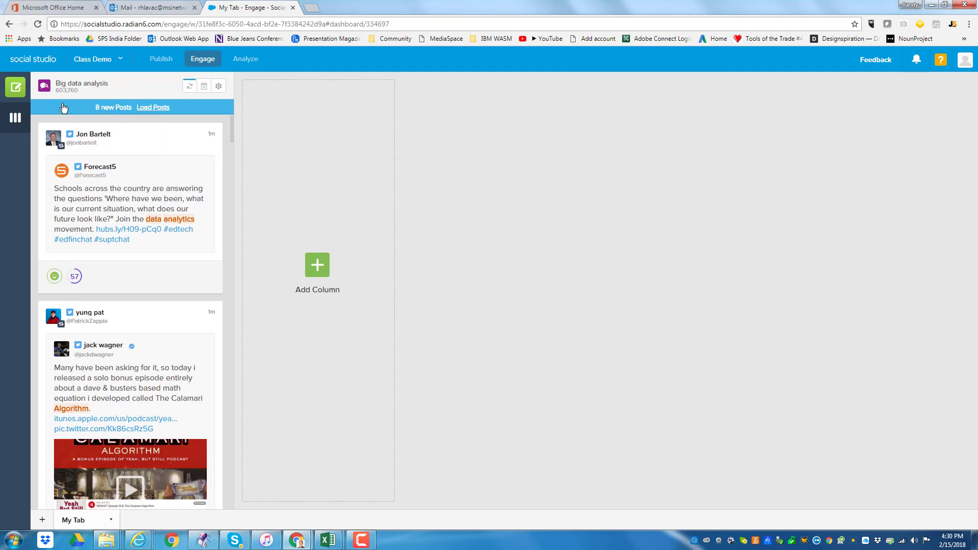
pyautogui.click(158, 108)
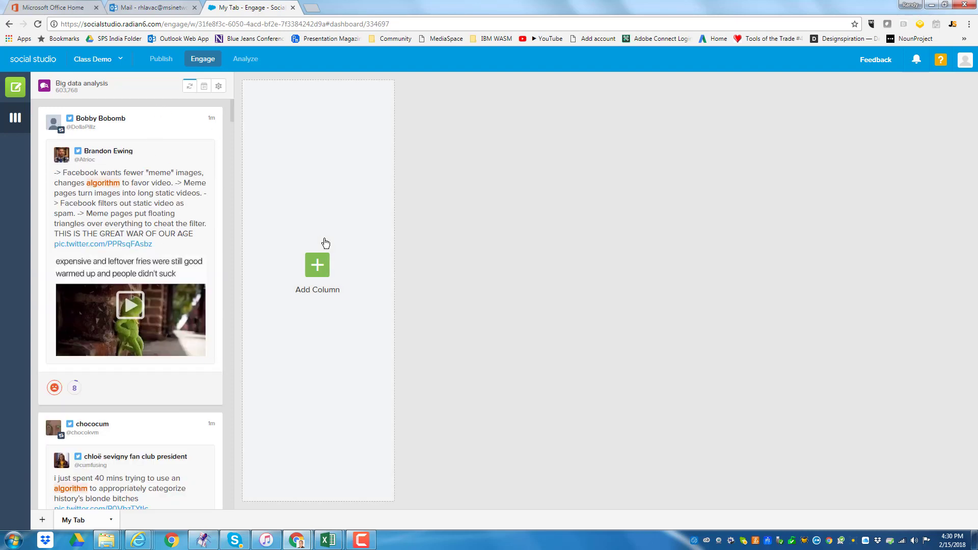
# Step: Add a topic profile column for "demo" to the Engage dashboard
pyautogui.click(317, 266)
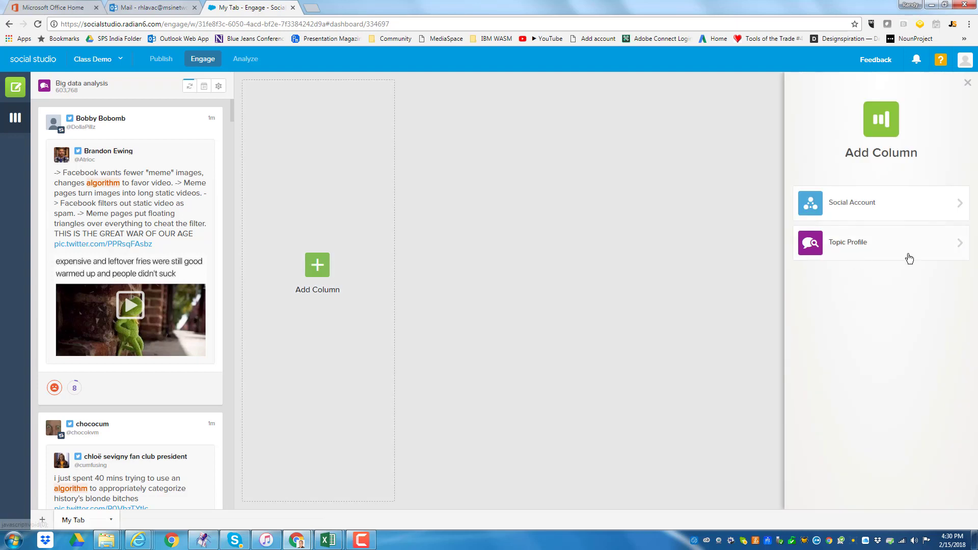
pyautogui.click(961, 249)
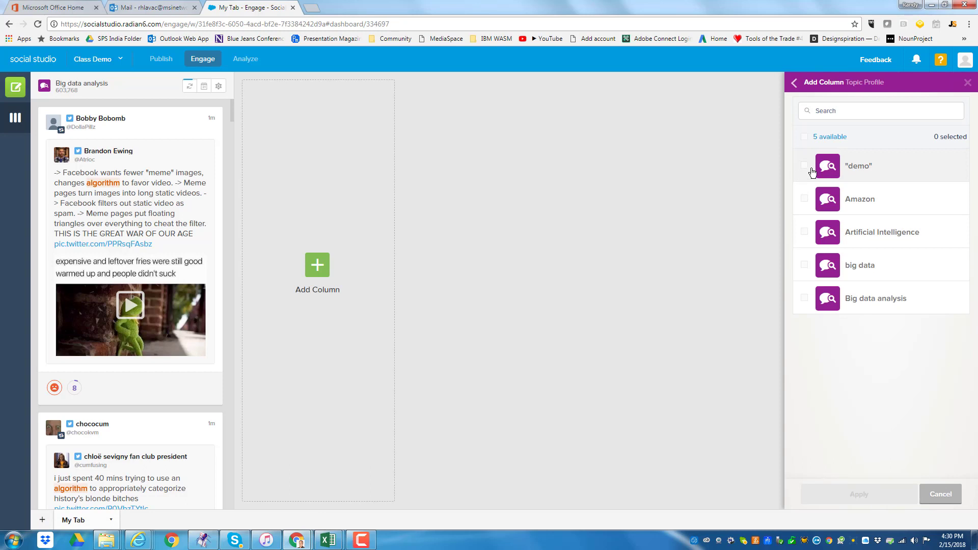
pyautogui.click(806, 167)
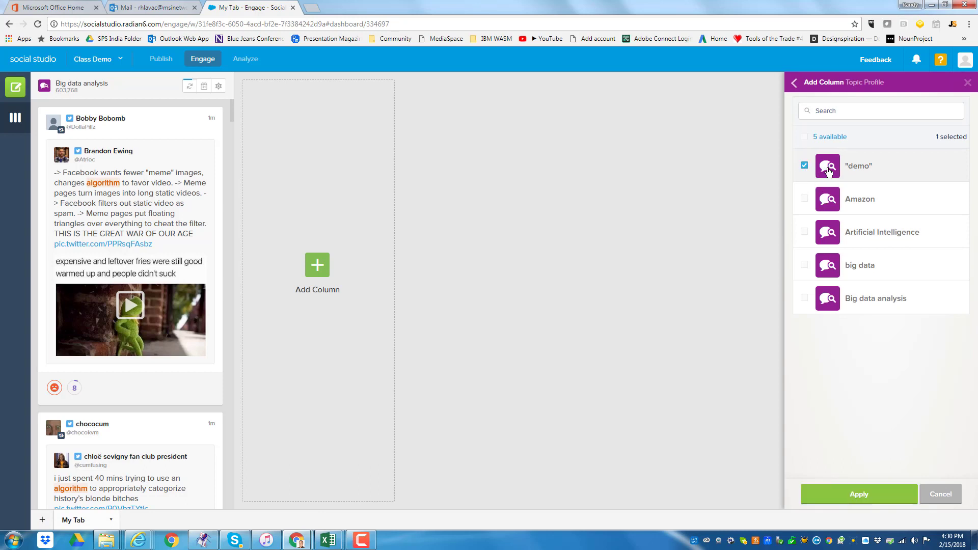
pyautogui.click(865, 494)
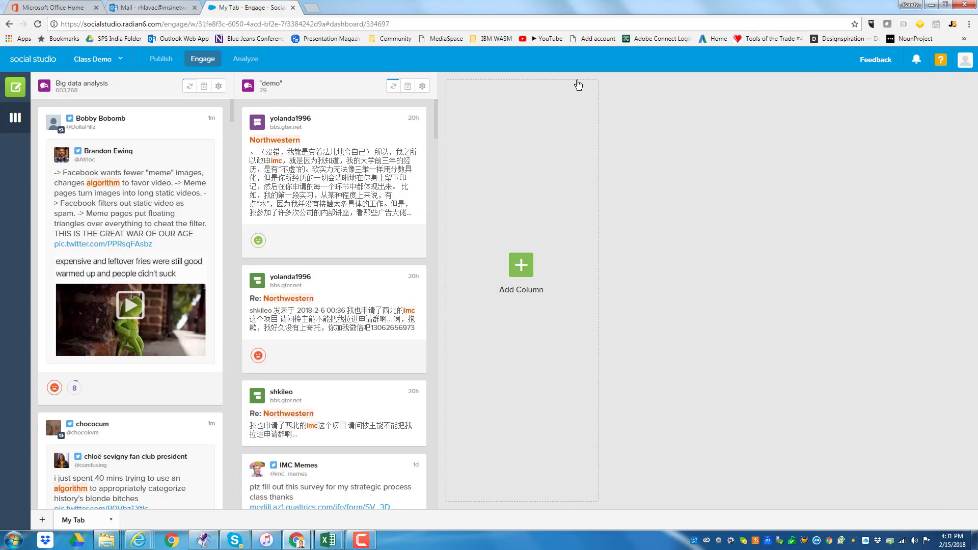
# Step: Look through the posts in the "demo" column to judge how well they match the profile's keywords
pyautogui.scroll(-1, 361, 181)
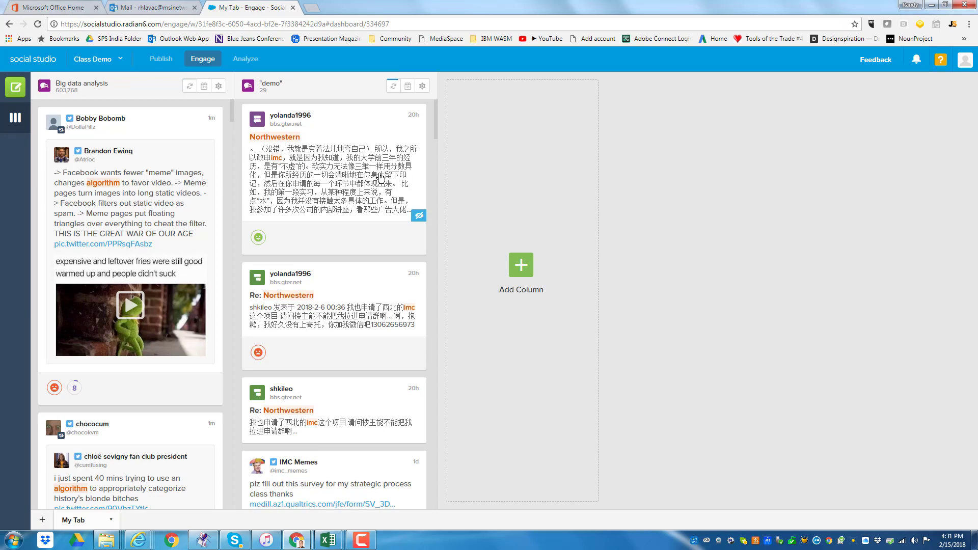
pyautogui.scroll(-2, 378, 176)
pyautogui.scroll(-3, 379, 178)
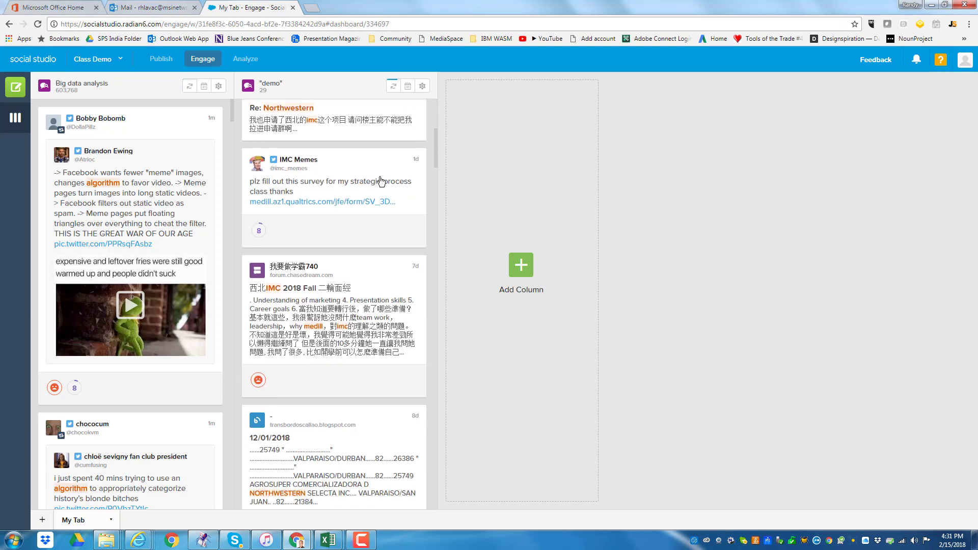
pyautogui.scroll(-7, 380, 179)
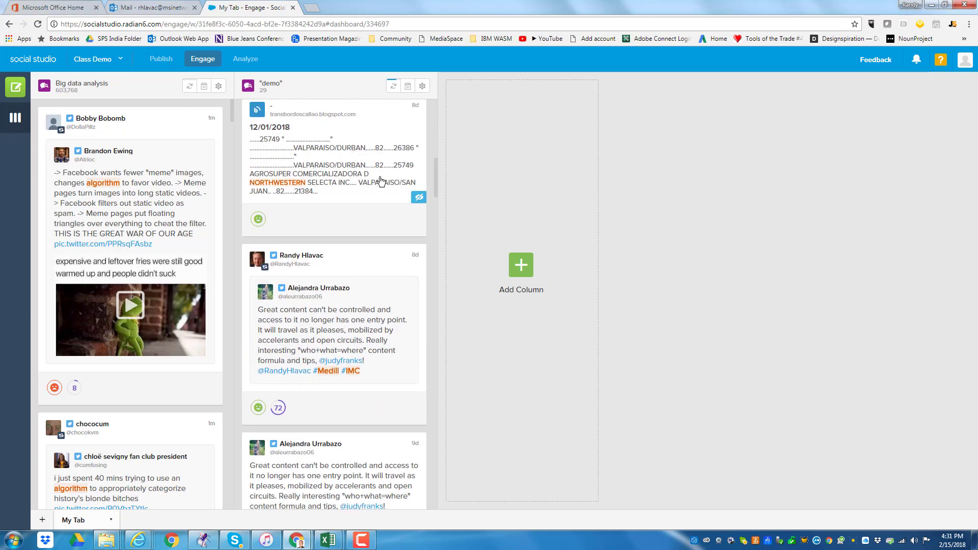
pyautogui.scroll(-1, 380, 185)
pyautogui.scroll(-2, 389, 201)
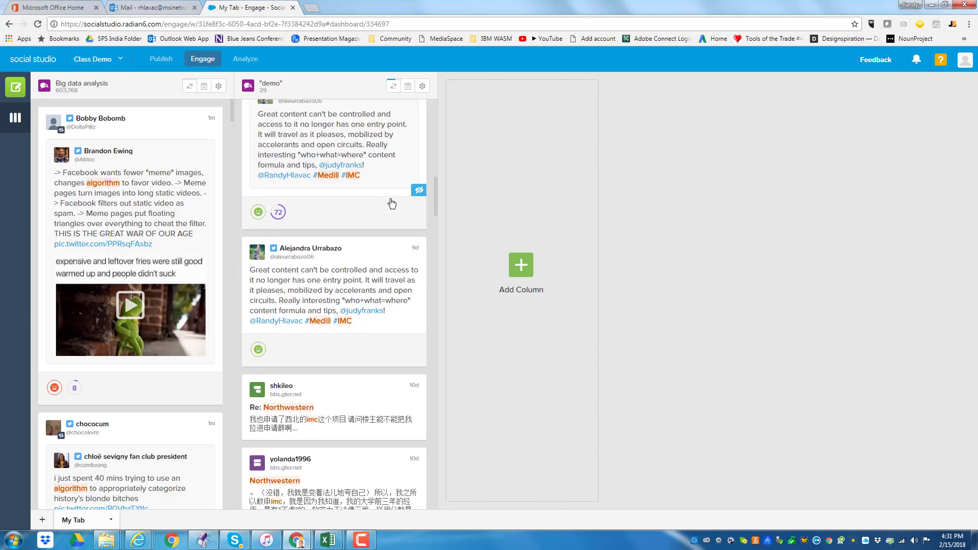
pyautogui.scroll(-3, 391, 204)
pyautogui.scroll(4, 391, 204)
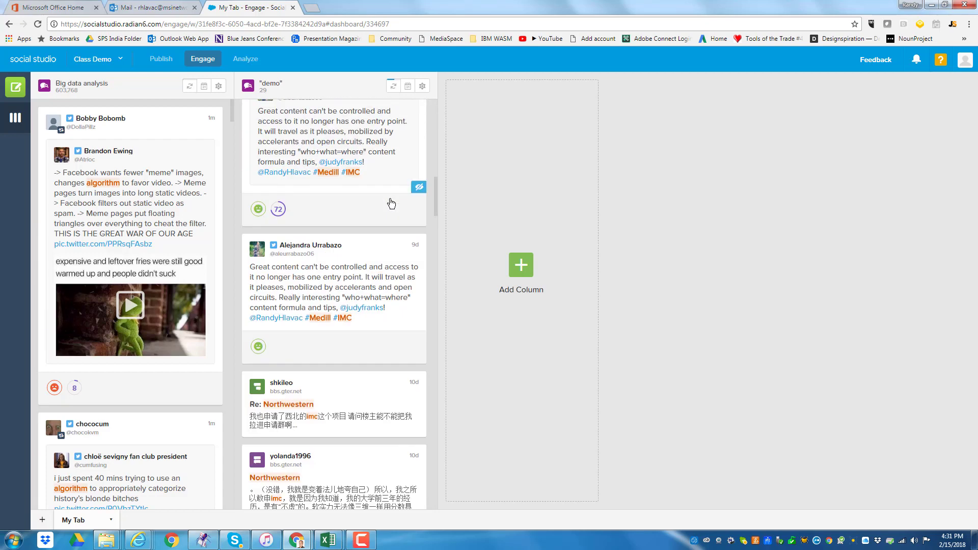
pyautogui.scroll(2, 391, 204)
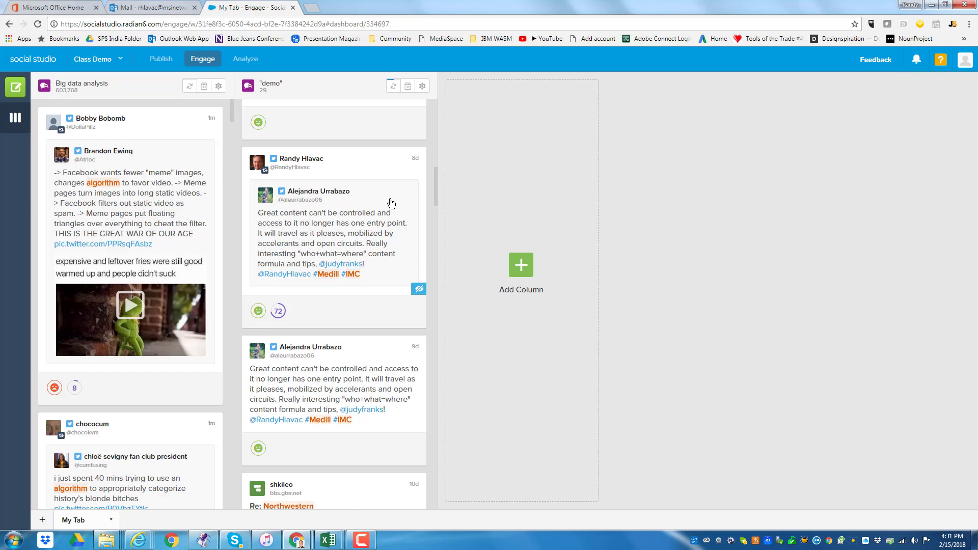
pyautogui.scroll(-2, 391, 207)
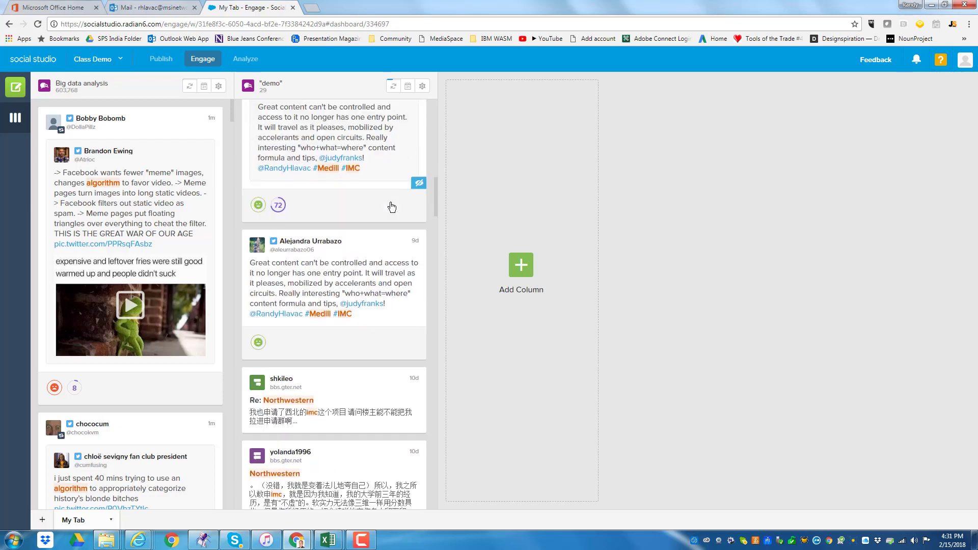
pyautogui.scroll(-2, 391, 206)
pyautogui.scroll(8, 391, 206)
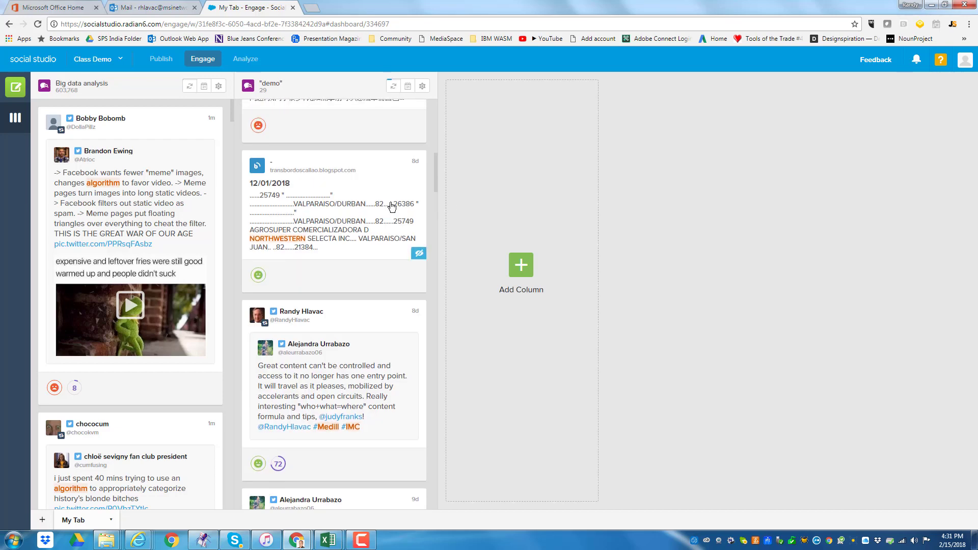
pyautogui.scroll(5, 391, 206)
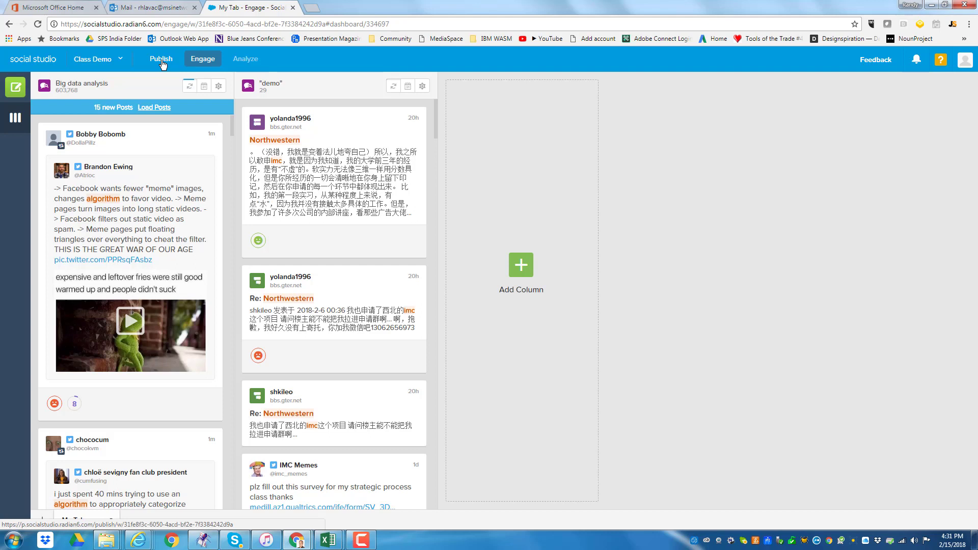
# Step: Create a Social Listening Summary dashboard in Analyze from the "demo" topic profile
pyautogui.click(247, 59)
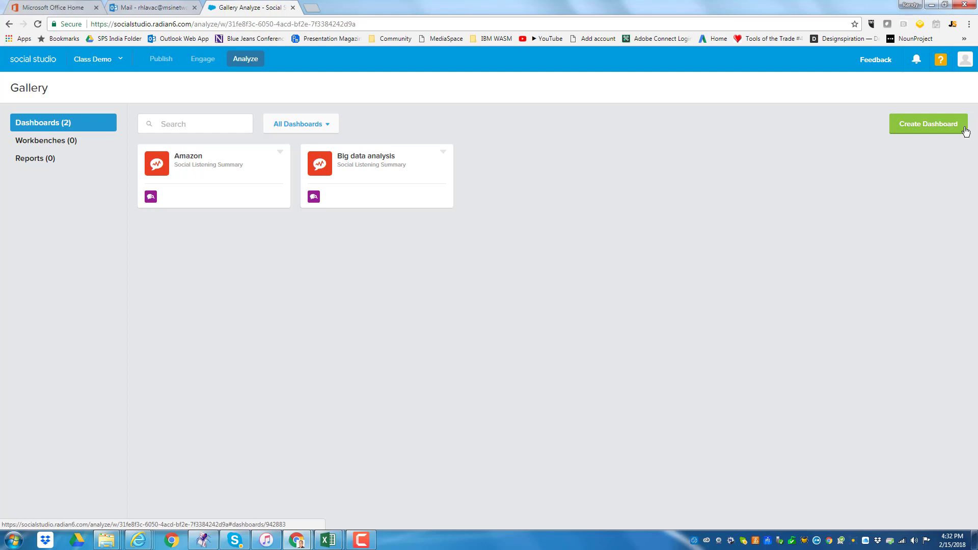
pyautogui.click(945, 130)
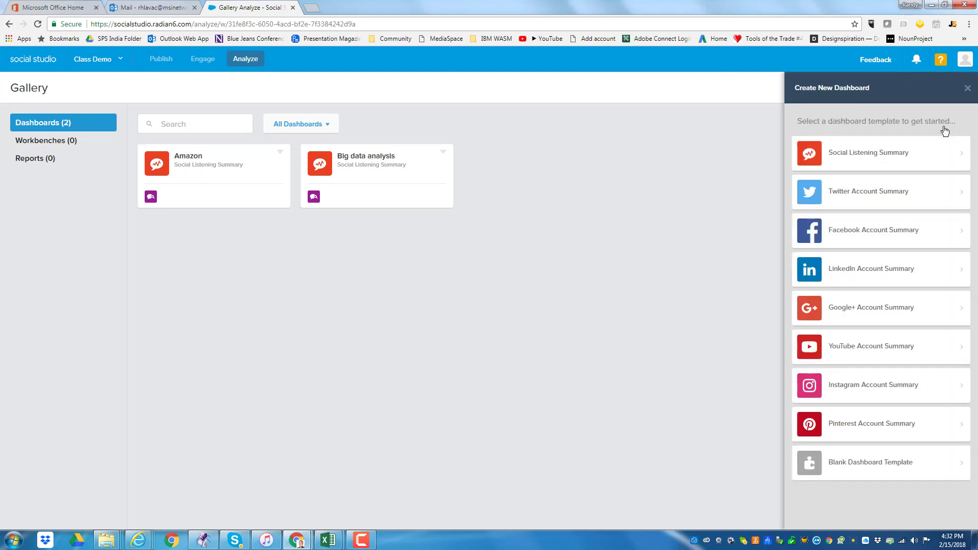
pyautogui.click(881, 159)
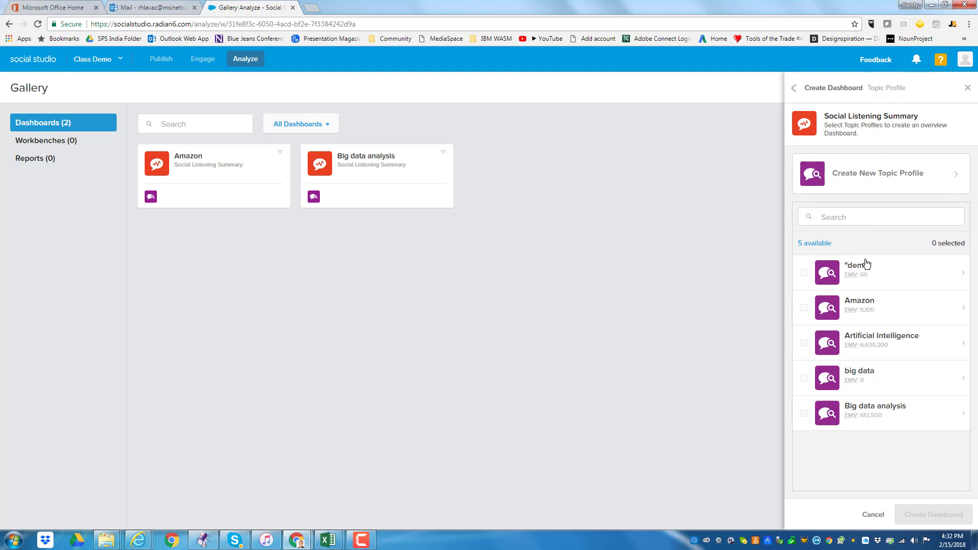
pyautogui.click(803, 275)
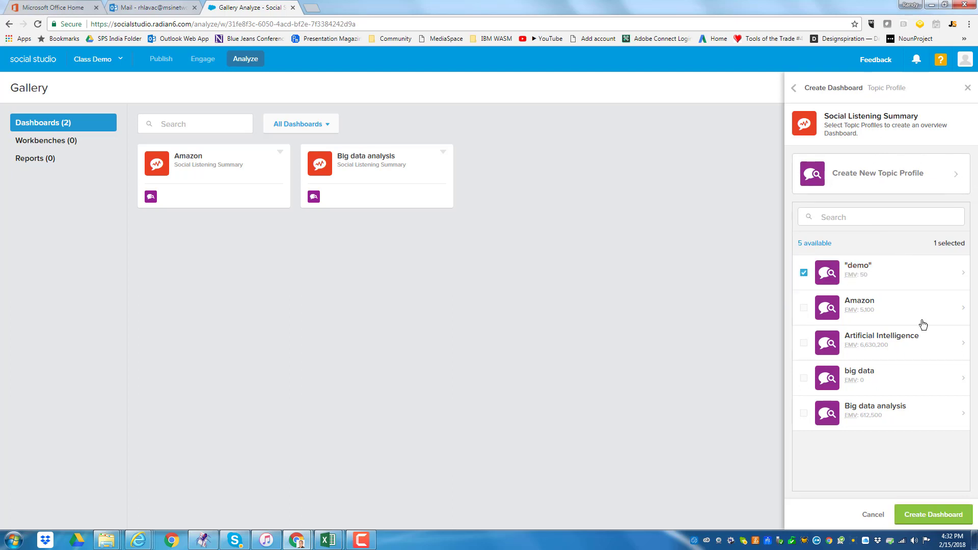
pyautogui.click(943, 515)
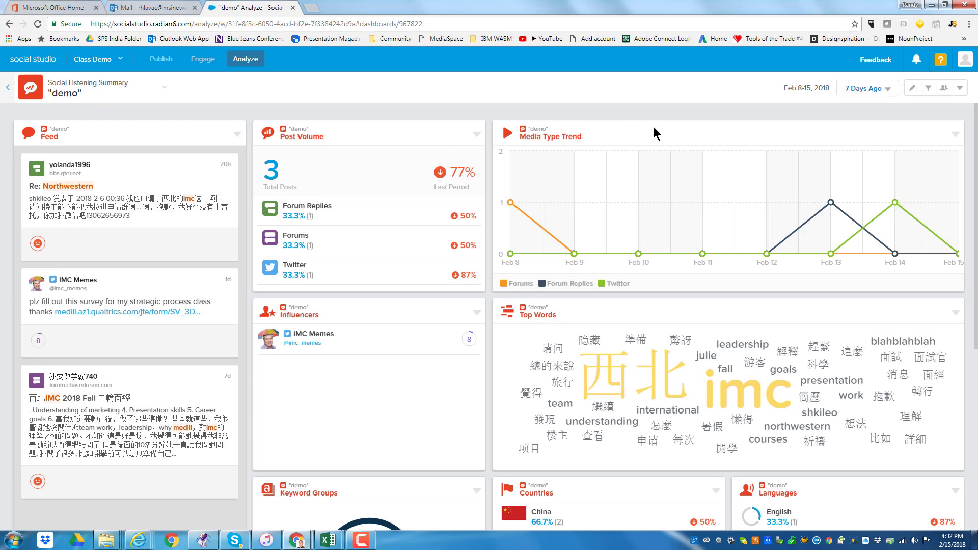
# Step: Review the "demo" dashboard's post volume, media type trend, influencers, top words, keyword groups, countries, languages and sentiment widgets
pyautogui.scroll(-2, 679, 174)
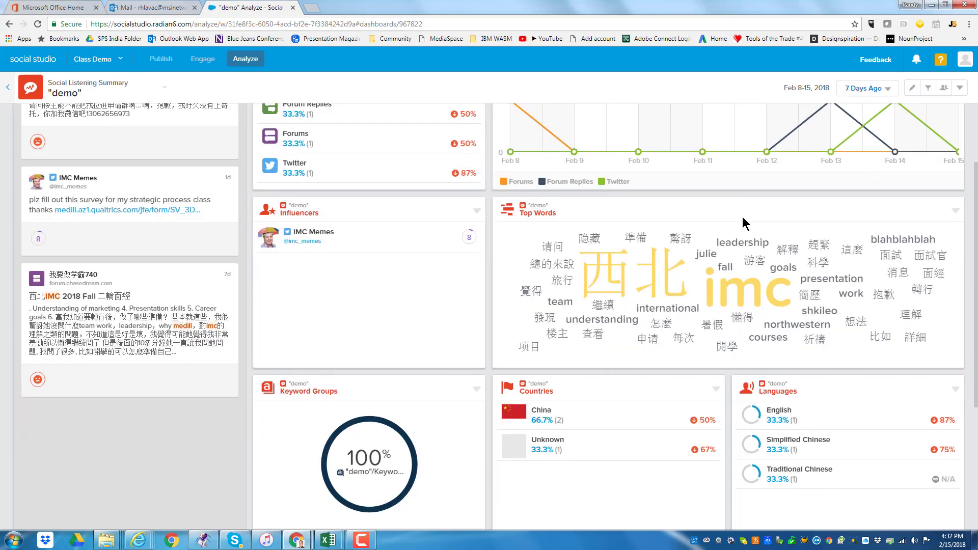
pyautogui.scroll(-3, 822, 243)
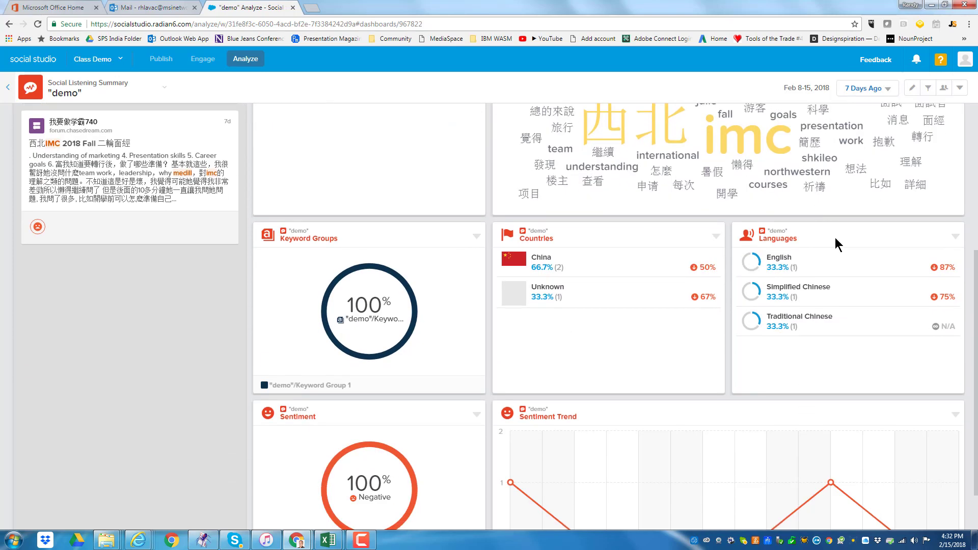
pyautogui.scroll(5, 835, 240)
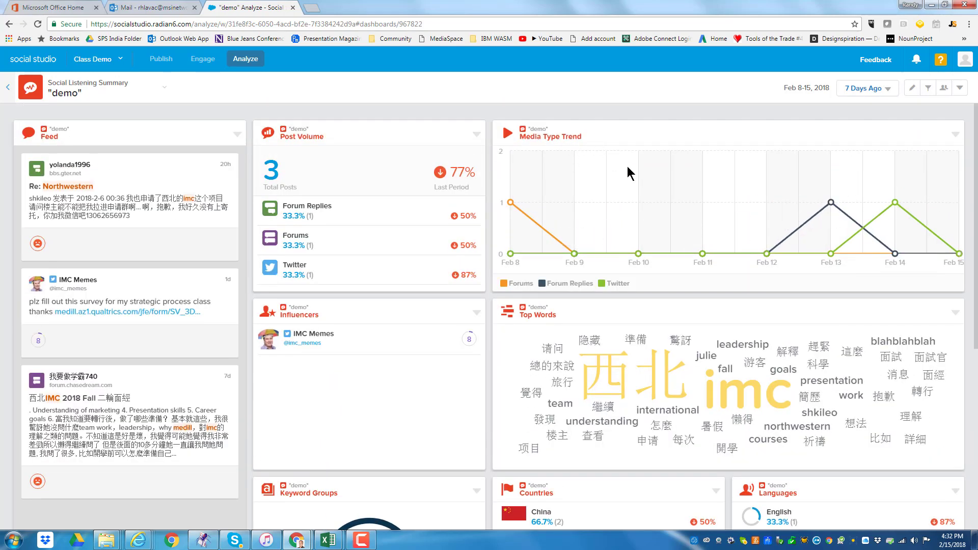
pyautogui.scroll(-2, 628, 166)
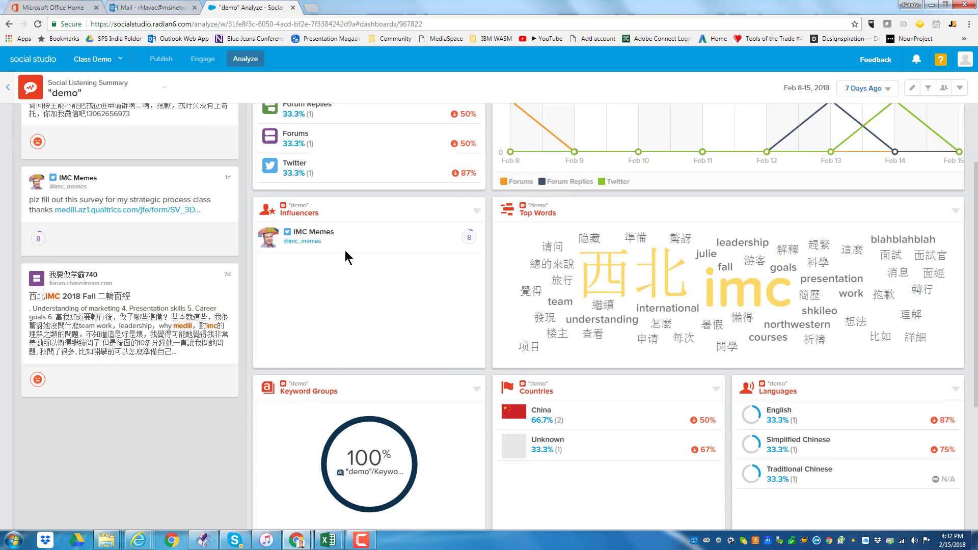
pyautogui.scroll(-4, 746, 267)
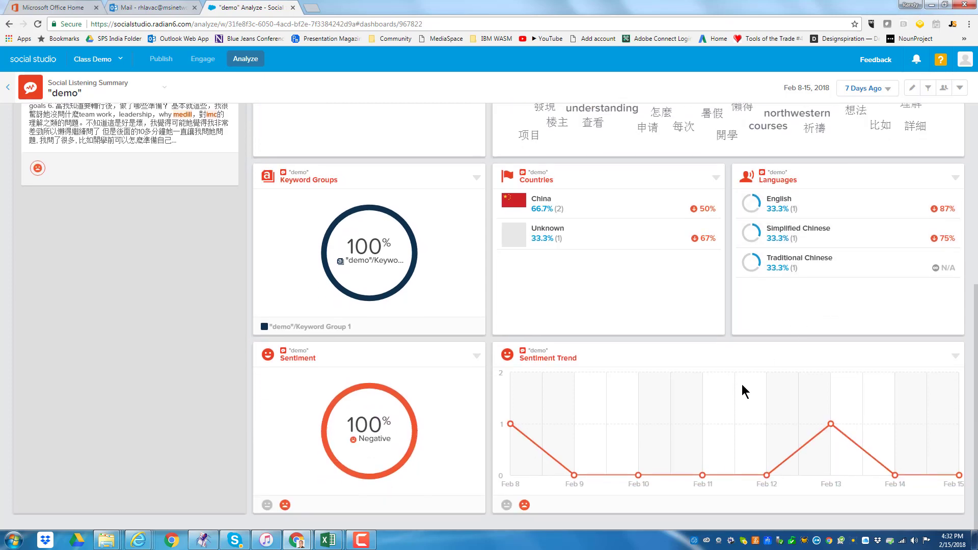
pyautogui.scroll(6, 751, 375)
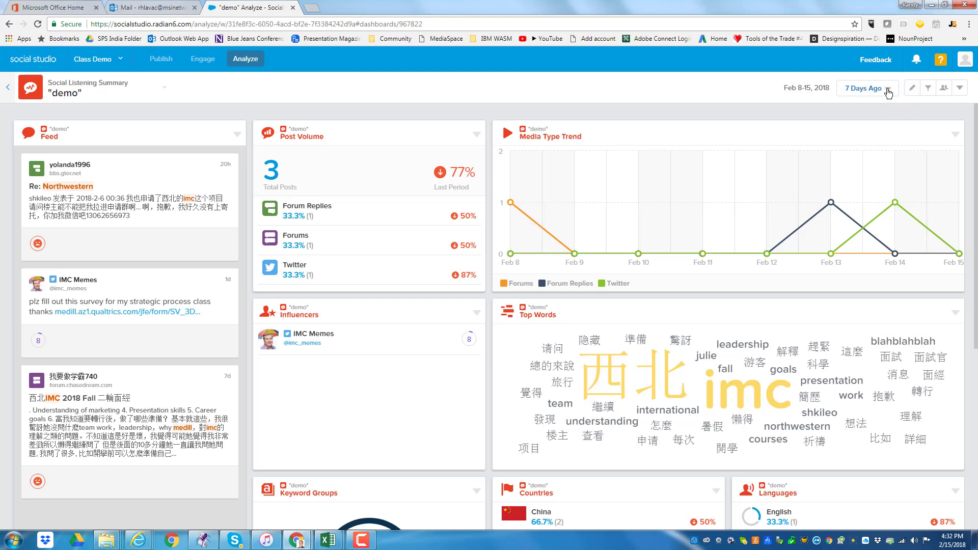
# Step: Put the "demo" dashboard into edit mode, look over the Social Listening items available to add, and close that list
pyautogui.click(913, 90)
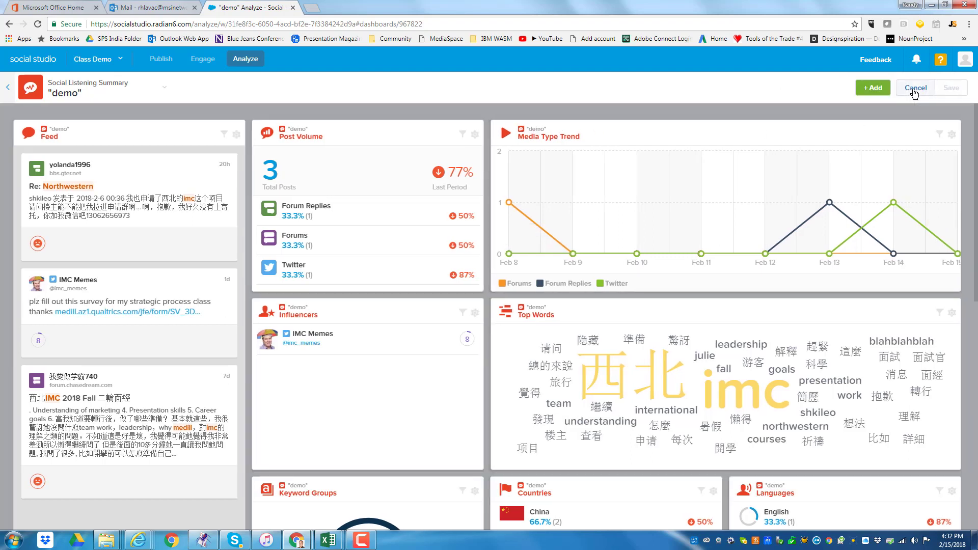
pyautogui.click(872, 89)
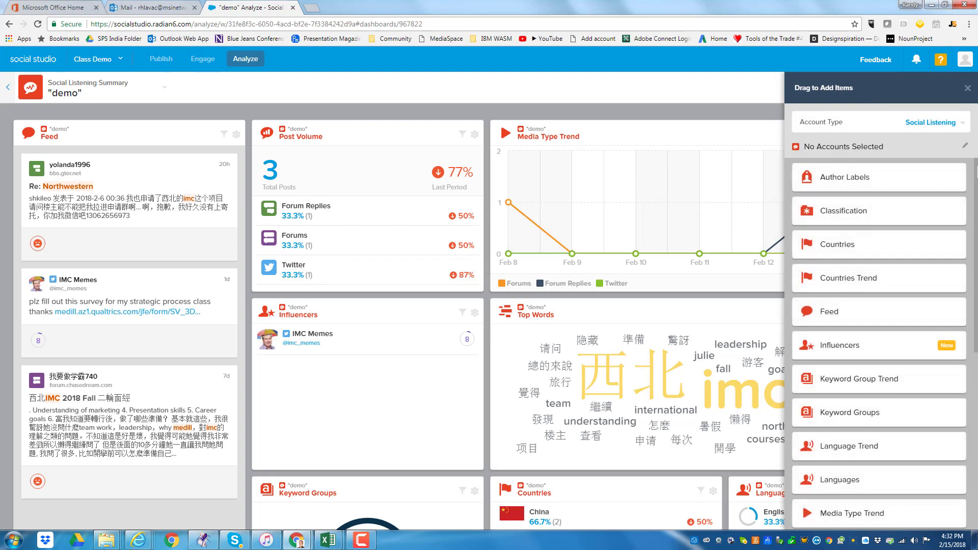
pyautogui.scroll(-1, 951, 203)
pyautogui.scroll(1, 943, 218)
pyautogui.click(967, 89)
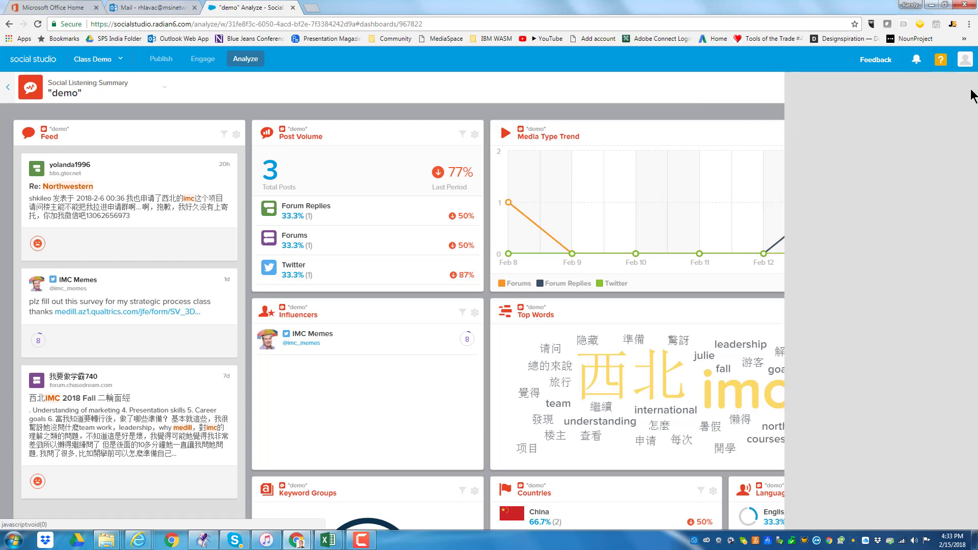
# Step: Add a Countries card to the empty row below the dashboard's existing cards and assign it the "demo" topic profile
pyautogui.scroll(-10, 829, 212)
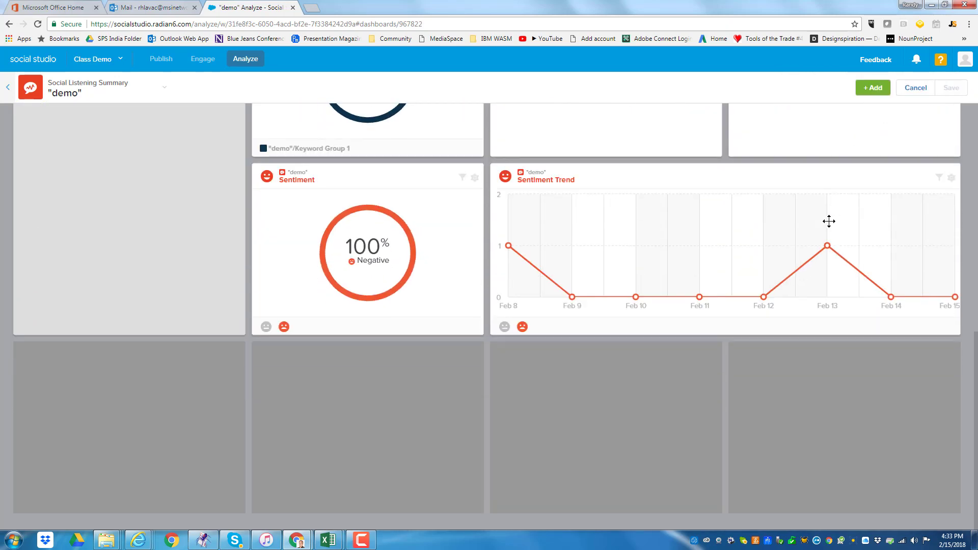
pyautogui.scroll(2, 829, 221)
pyautogui.scroll(-2, 828, 221)
pyautogui.click(873, 88)
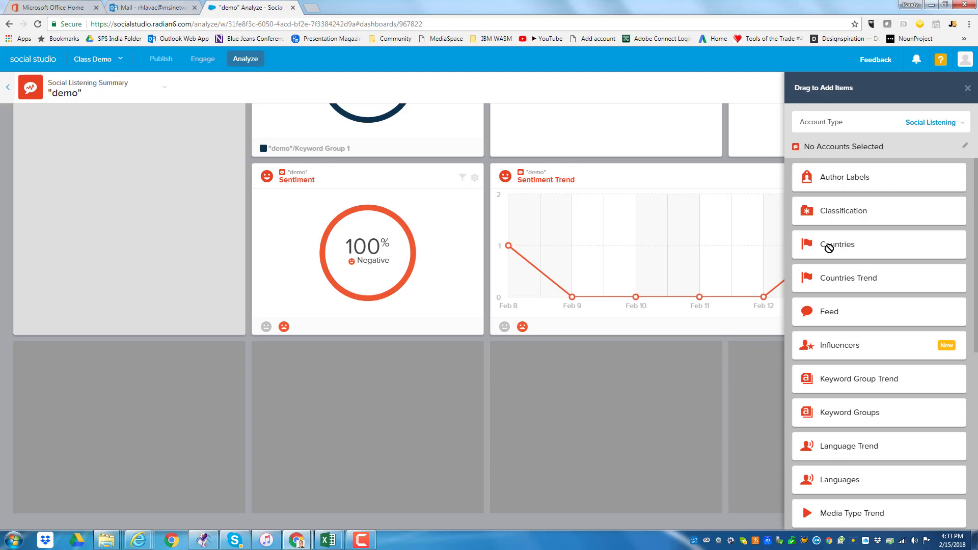
pyautogui.moveTo(828, 248); pyautogui.dragTo(173, 393)
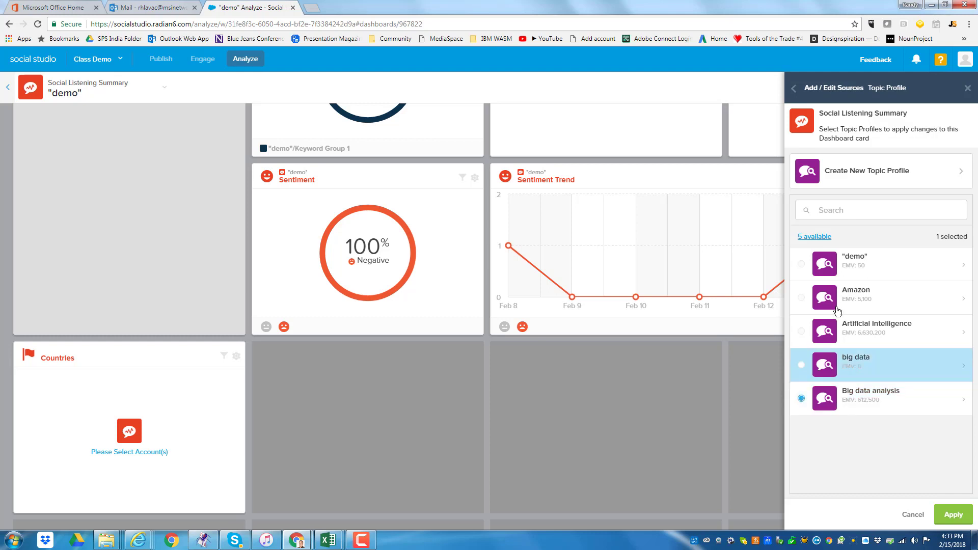
pyautogui.click(801, 264)
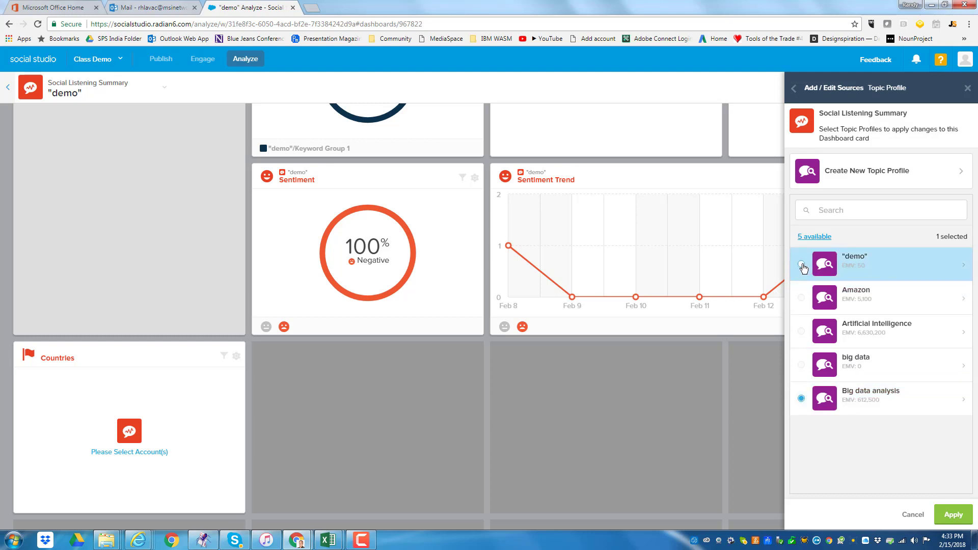
pyautogui.click(953, 515)
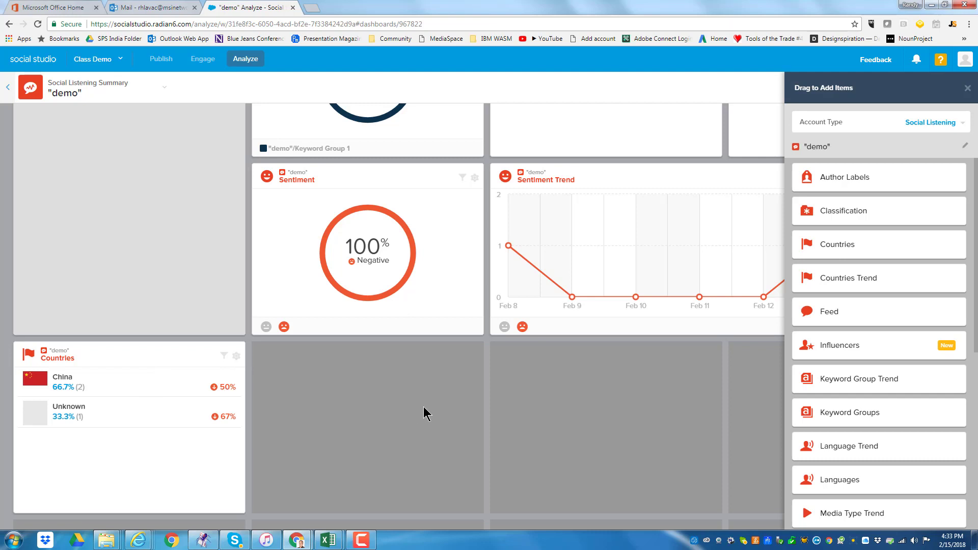
# Step: Add a Post Labels card for the "demo" profile directly beside the new Countries card
pyautogui.scroll(-1, 902, 389)
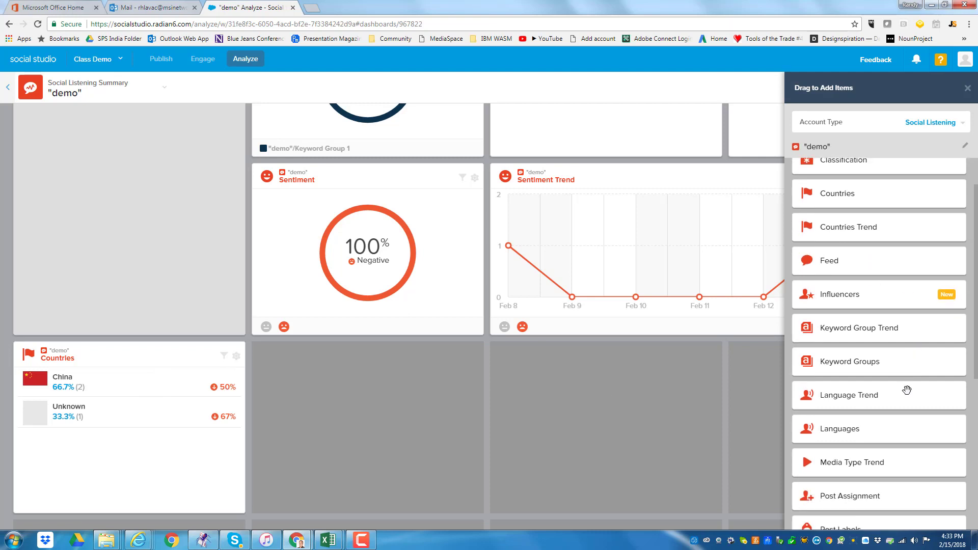
pyautogui.scroll(-6, 884, 351)
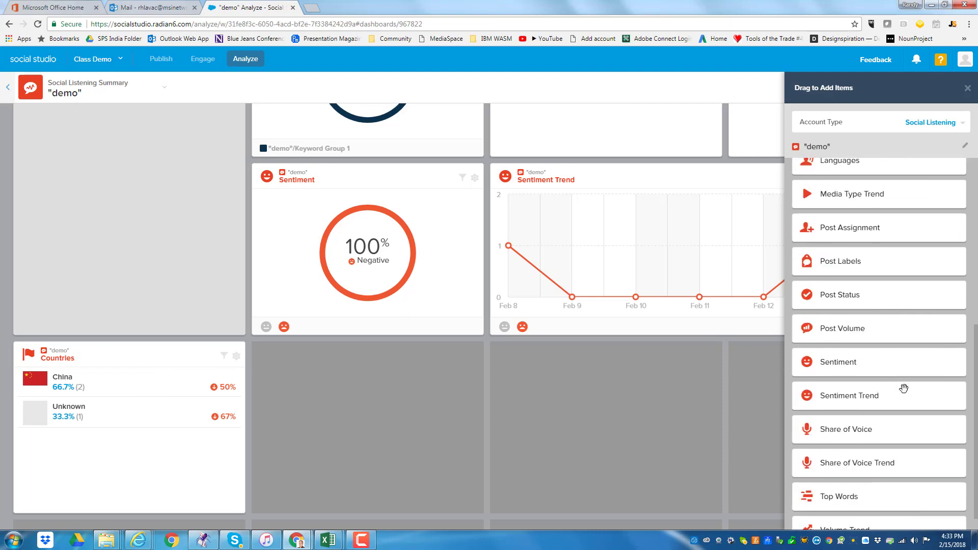
pyautogui.scroll(2, 902, 390)
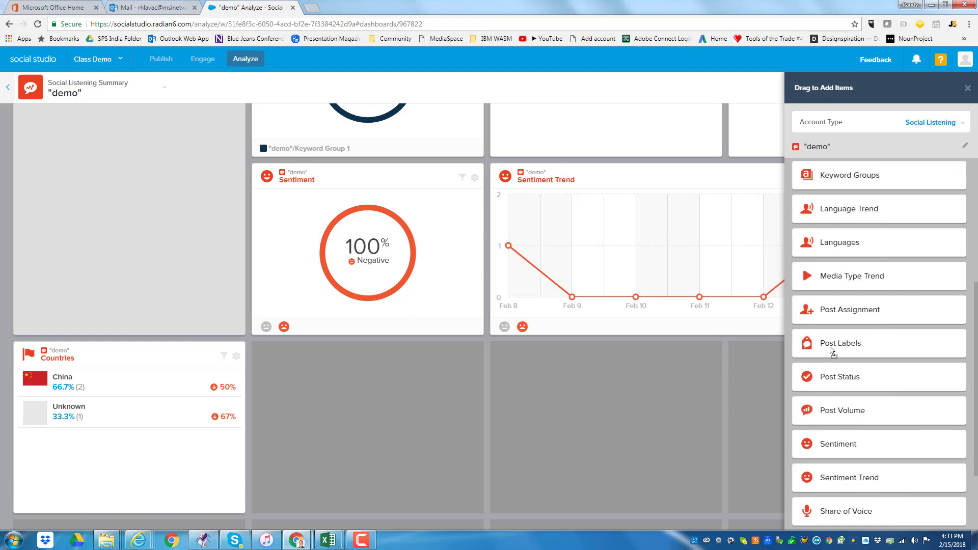
pyautogui.moveTo(830, 351); pyautogui.dragTo(402, 420)
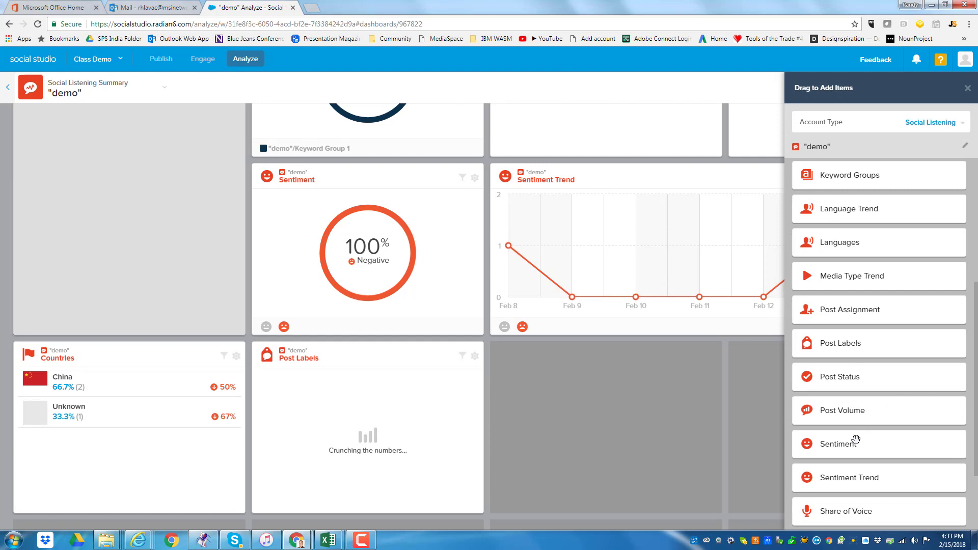
# Step: Add a Sentiment Trend card beside Post Labels and insert a Share of Voice Trend card directly above it
pyautogui.scroll(-2, 865, 448)
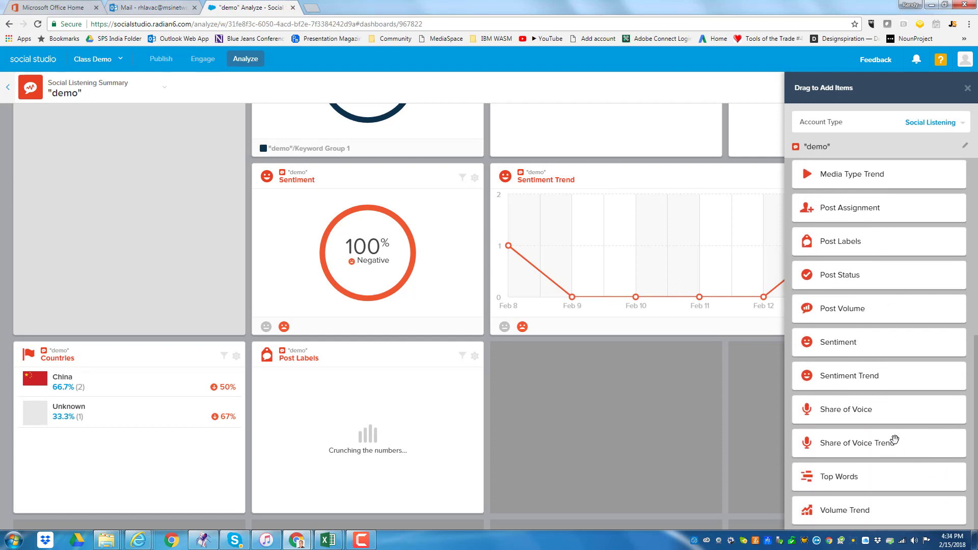
pyautogui.moveTo(856, 378); pyautogui.dragTo(666, 412)
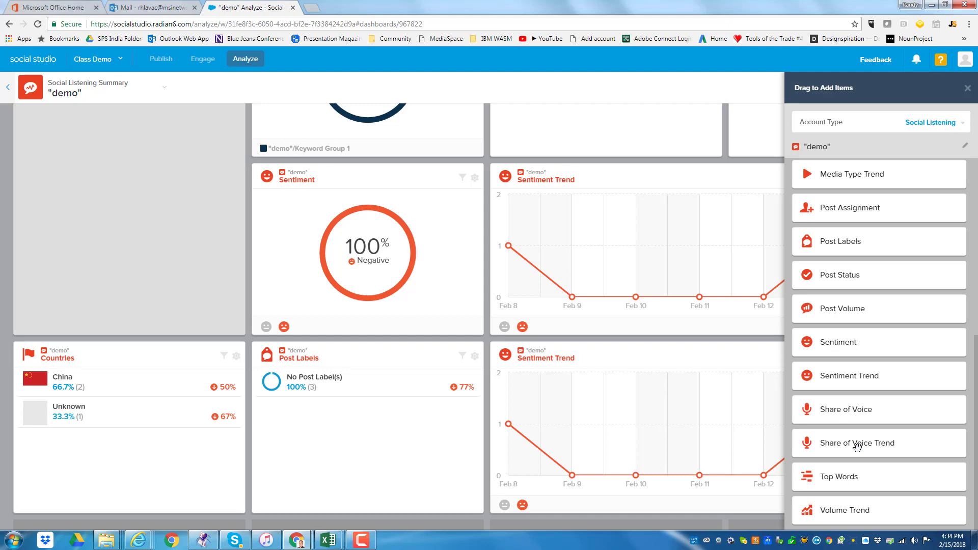
pyautogui.moveTo(856, 444); pyautogui.dragTo(634, 397)
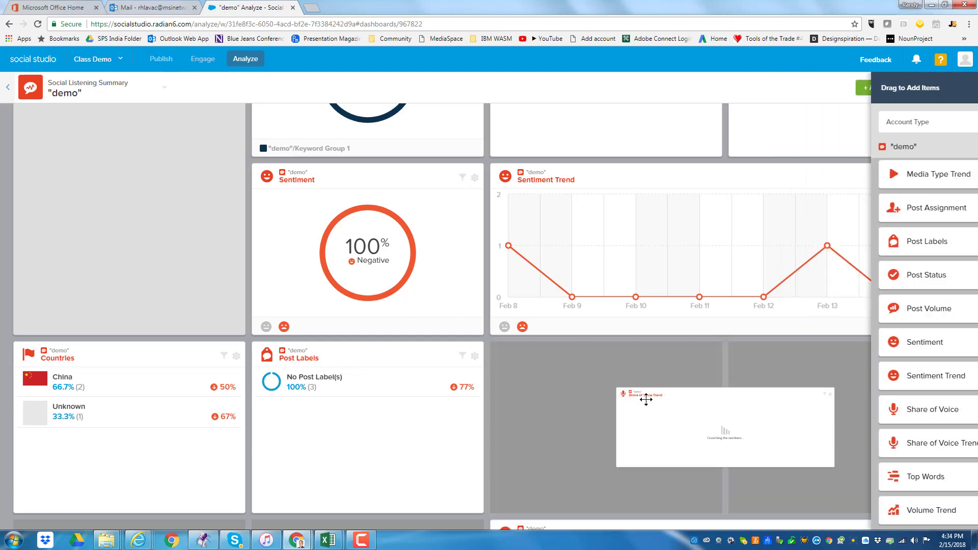
pyautogui.scroll(-1, 707, 419)
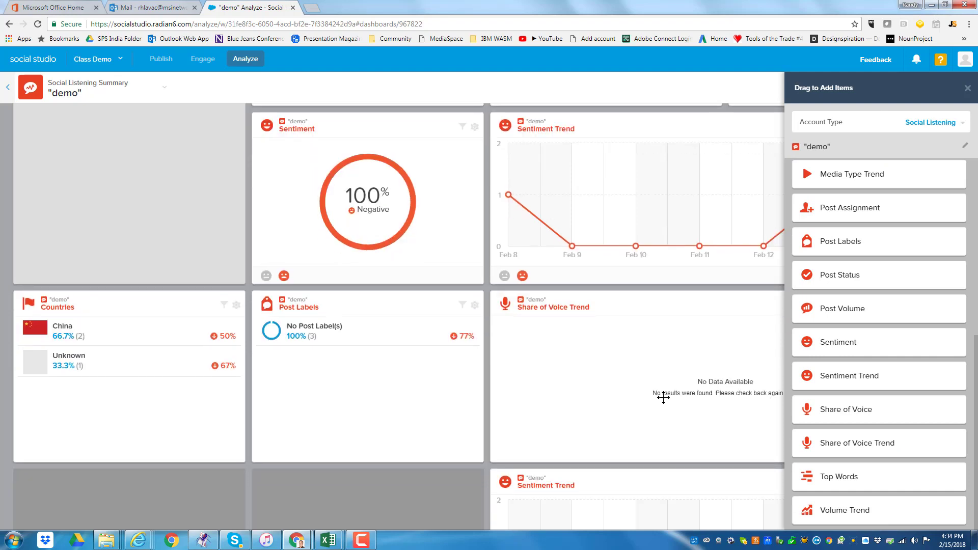
pyautogui.scroll(1, 665, 397)
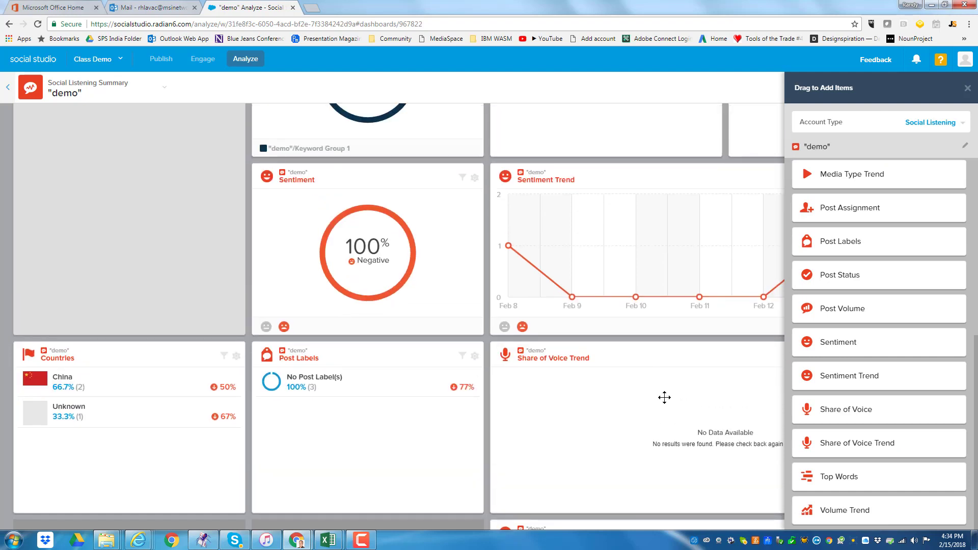
pyautogui.scroll(-3, 640, 403)
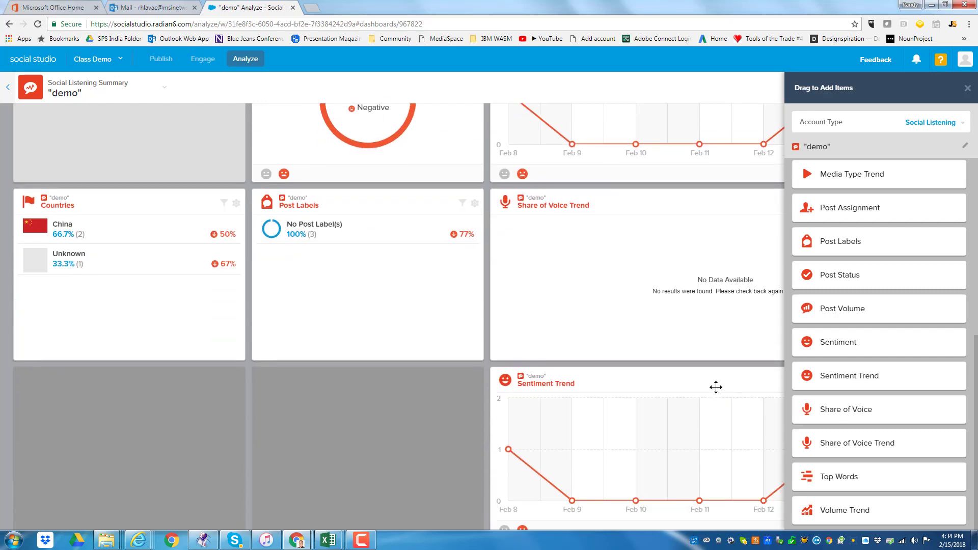
pyautogui.scroll(3, 675, 387)
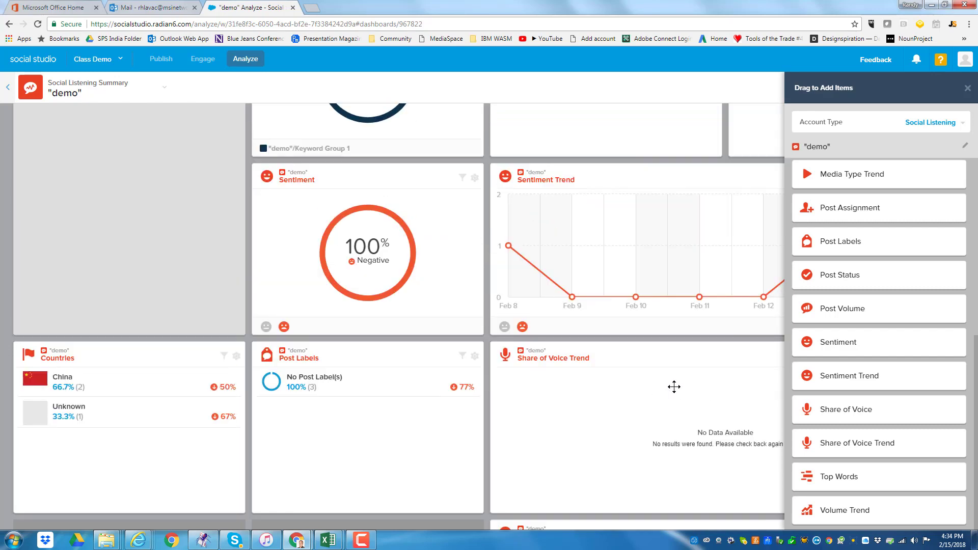
# Step: Leave the "demo" dashboard, open the Big data analysis dashboard from the Analyze gallery and read through its feed posts
pyautogui.scroll(10, 674, 387)
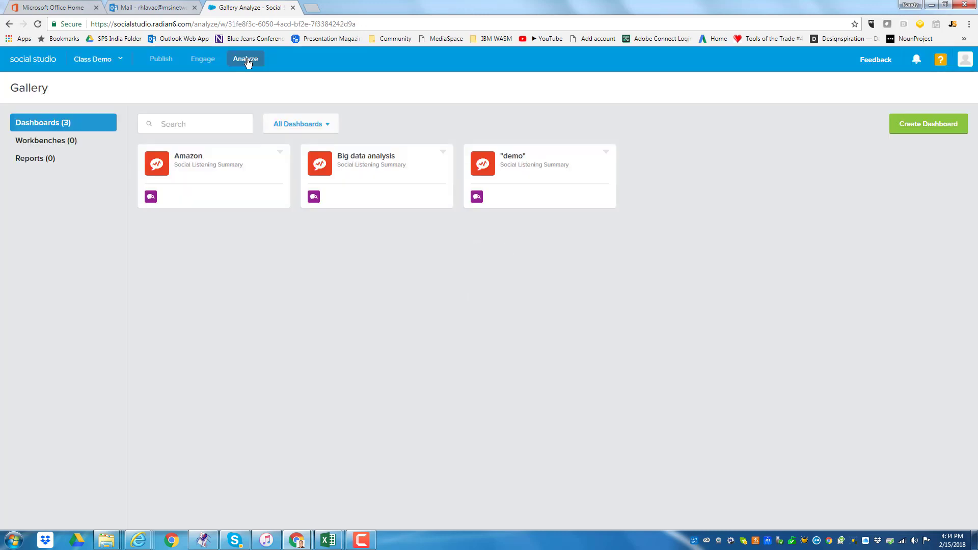
pyautogui.click(368, 174)
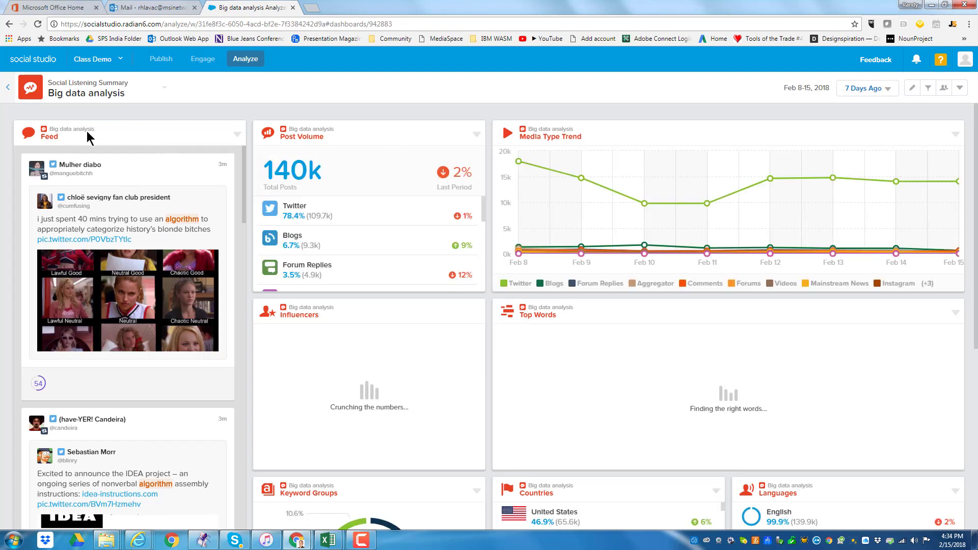
pyautogui.scroll(-3, 173, 184)
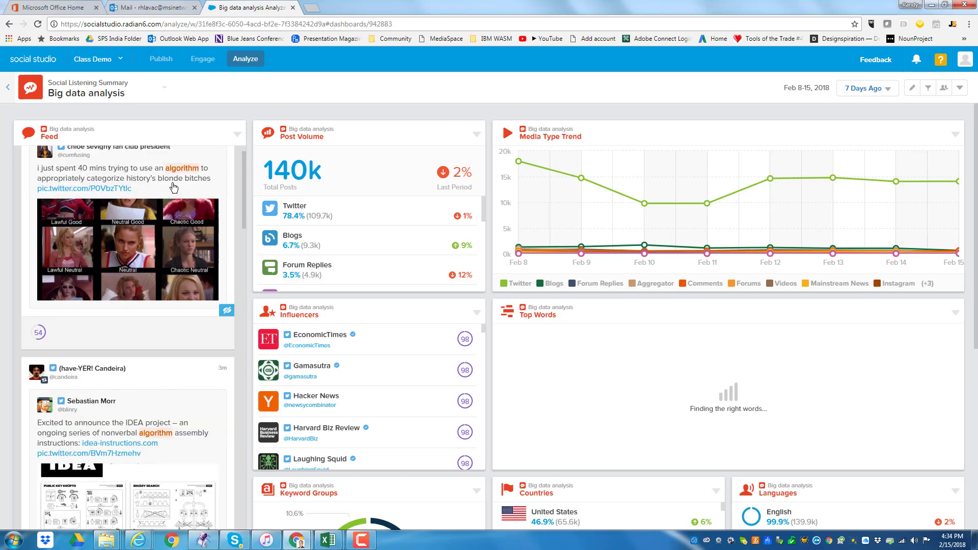
pyautogui.scroll(-6, 182, 276)
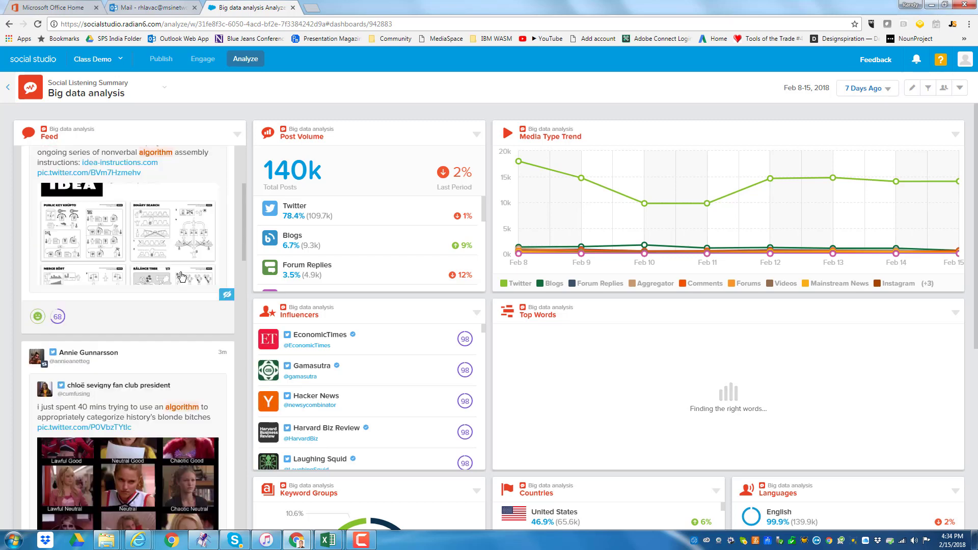
pyautogui.scroll(-3, 182, 276)
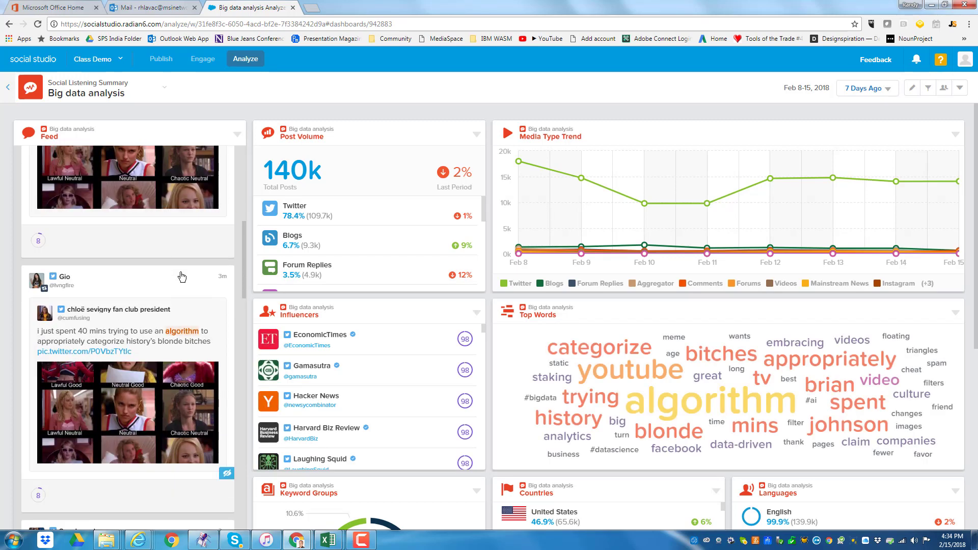
pyautogui.scroll(14, 181, 276)
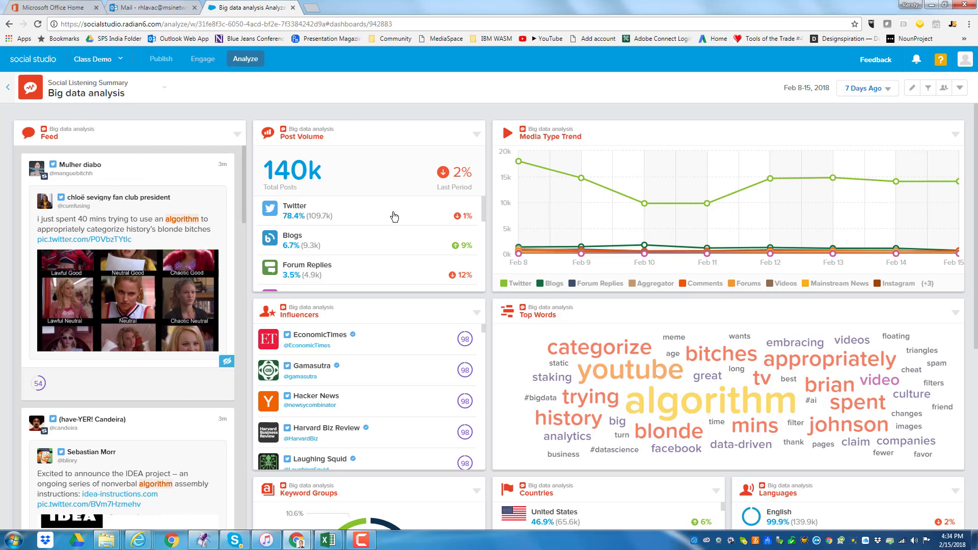
# Step: Review the Big data analysis dashboard's post volume by media type, media type trend, top words, keyword groups, countries and languages
pyautogui.moveTo(366, 170)
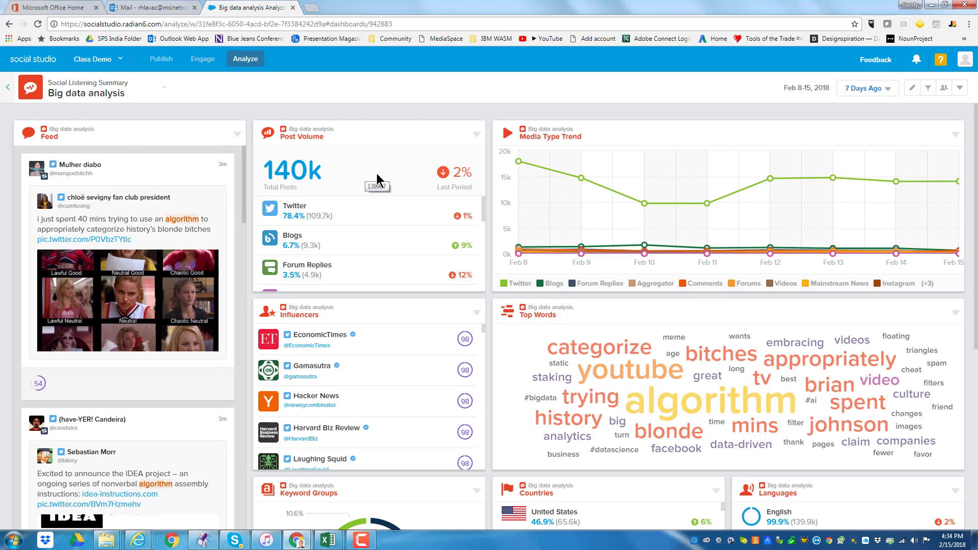
pyautogui.scroll(-1, 427, 176)
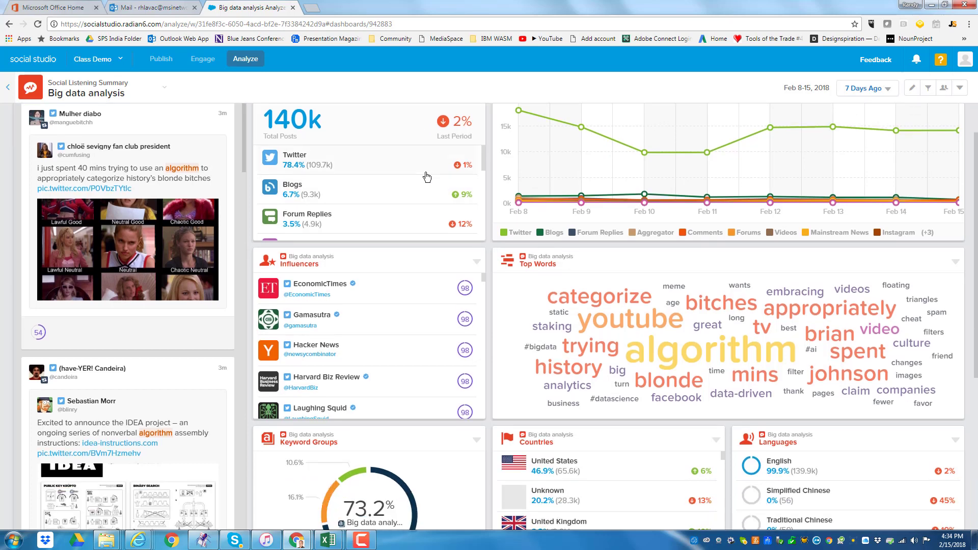
pyautogui.scroll(1, 427, 177)
pyautogui.scroll(-4, 481, 219)
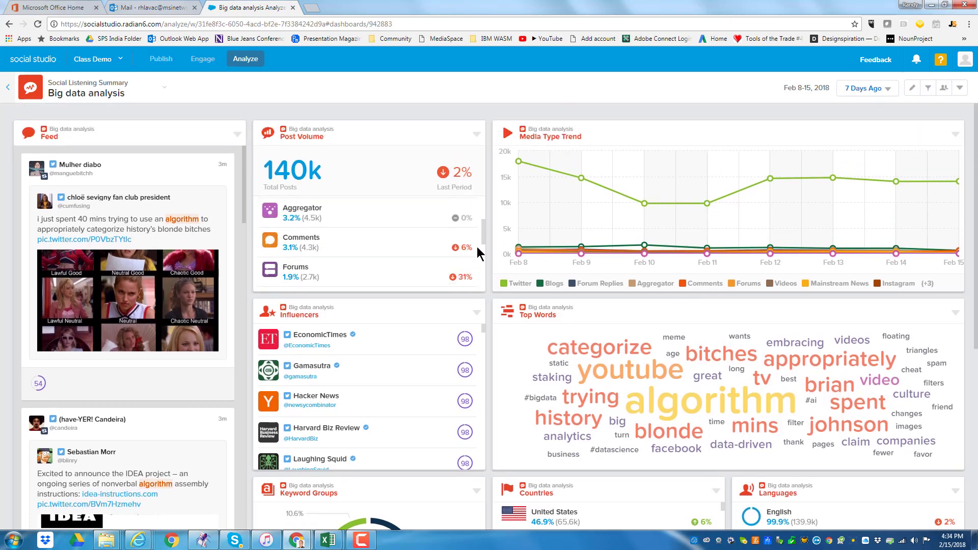
pyautogui.scroll(1, 477, 213)
pyautogui.scroll(3, 477, 208)
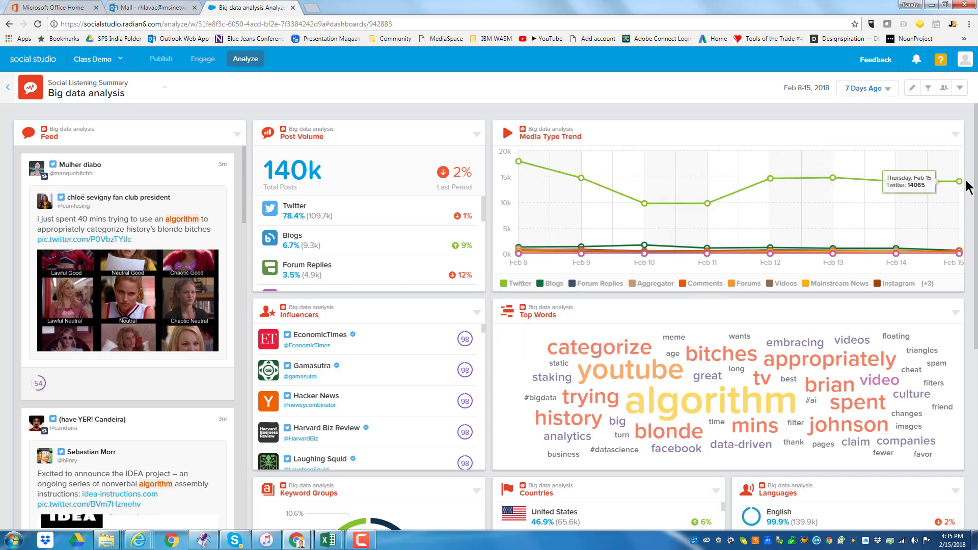
pyautogui.scroll(-2, 831, 285)
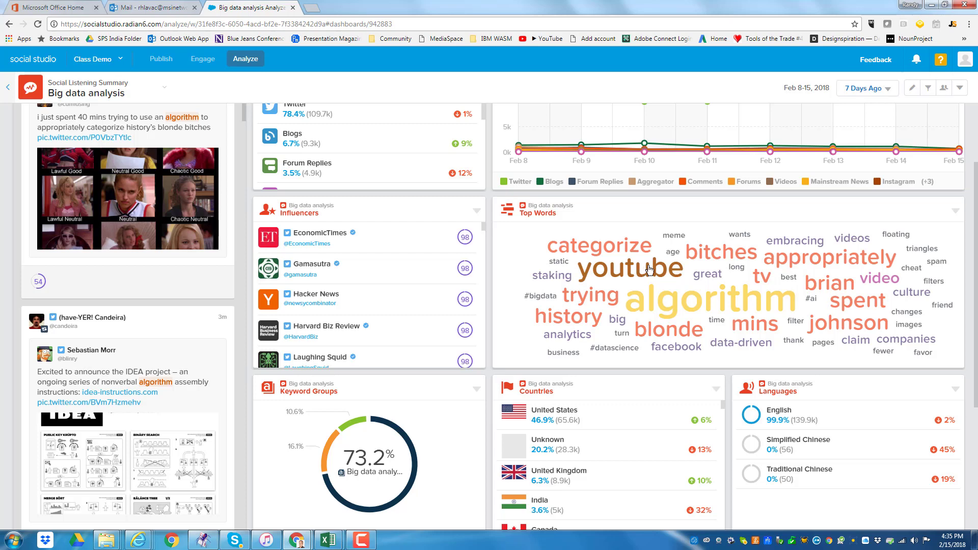
pyautogui.scroll(-4, 688, 299)
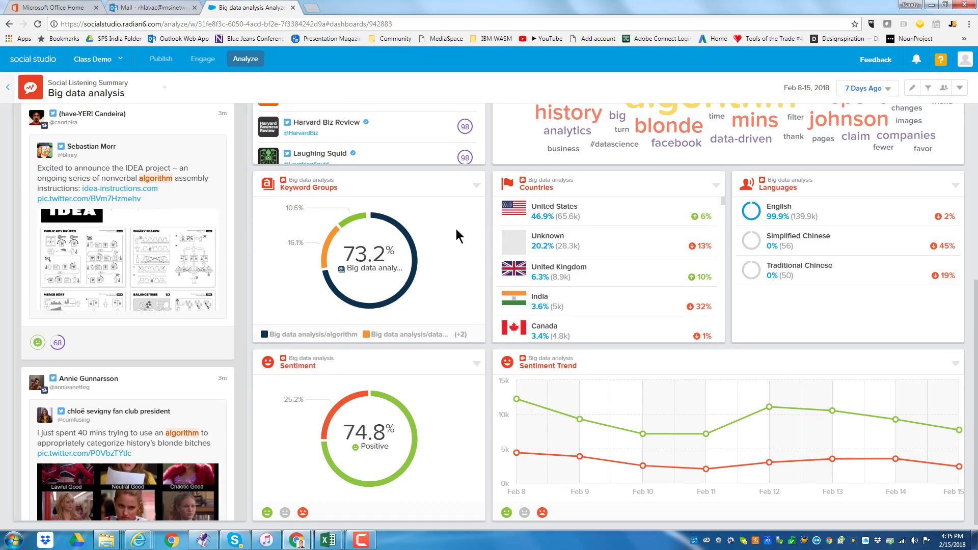
pyautogui.scroll(-1, 699, 399)
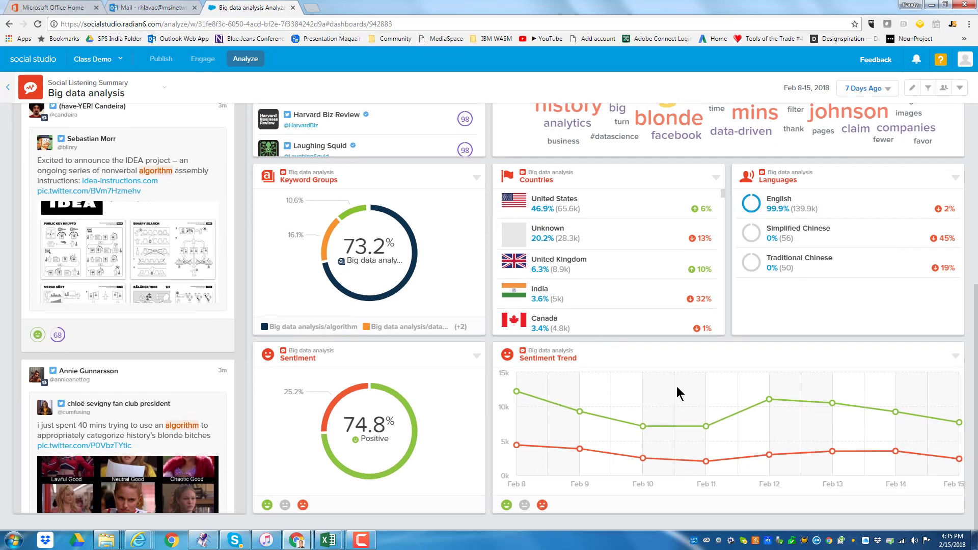
# Step: Inspect the Sentiment chart's positive and negative shares, view the posts behind each, and return to the Big data analysis dashboard
pyautogui.moveTo(365, 389)
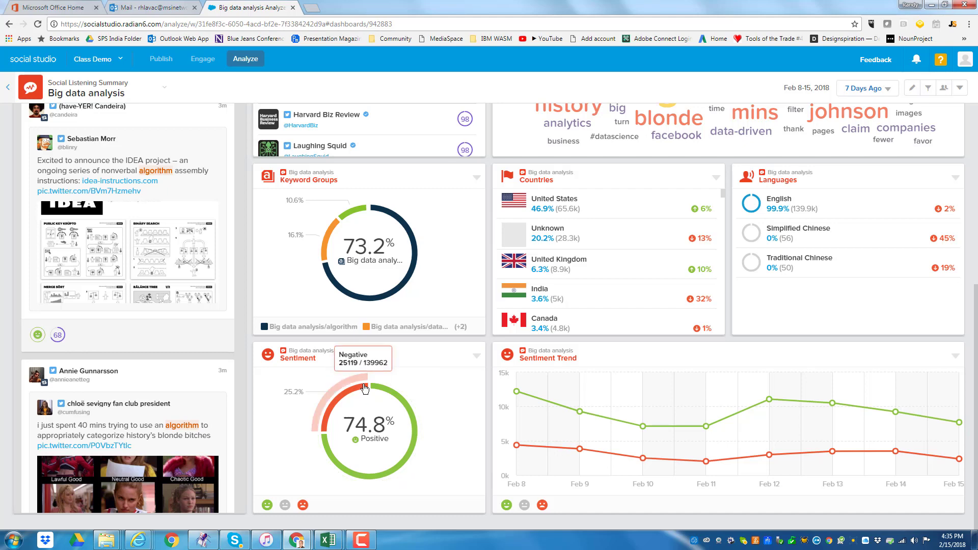
pyautogui.moveTo(400, 402)
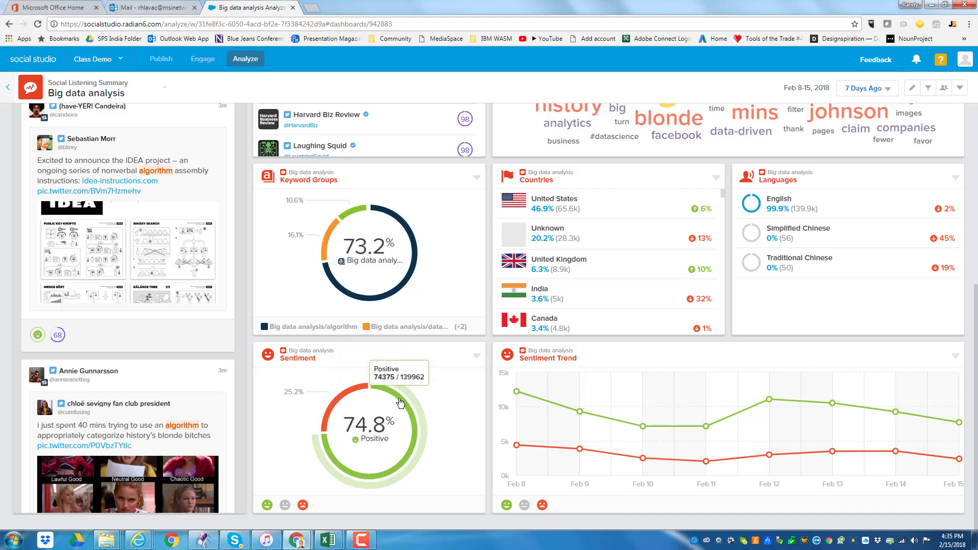
pyautogui.click(400, 403)
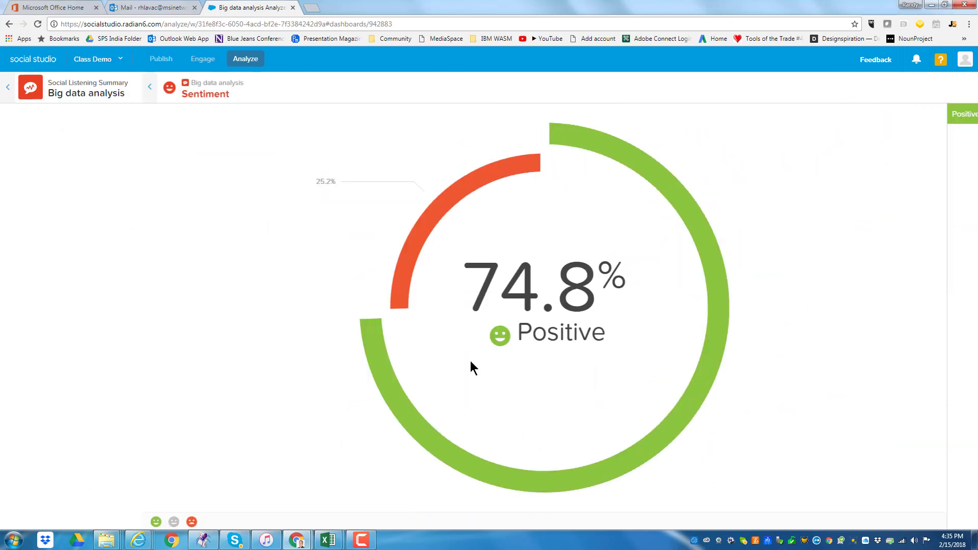
pyautogui.moveTo(547, 223)
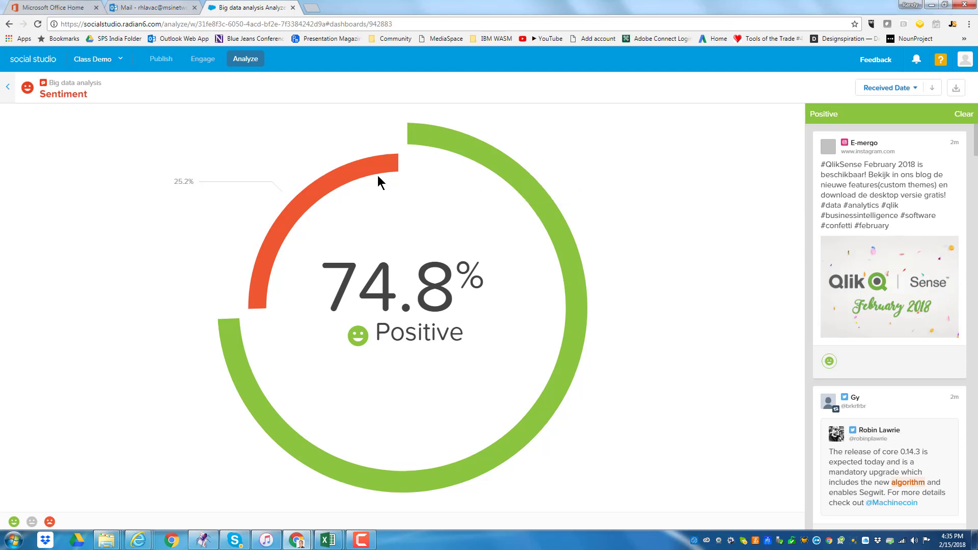
pyautogui.click(339, 184)
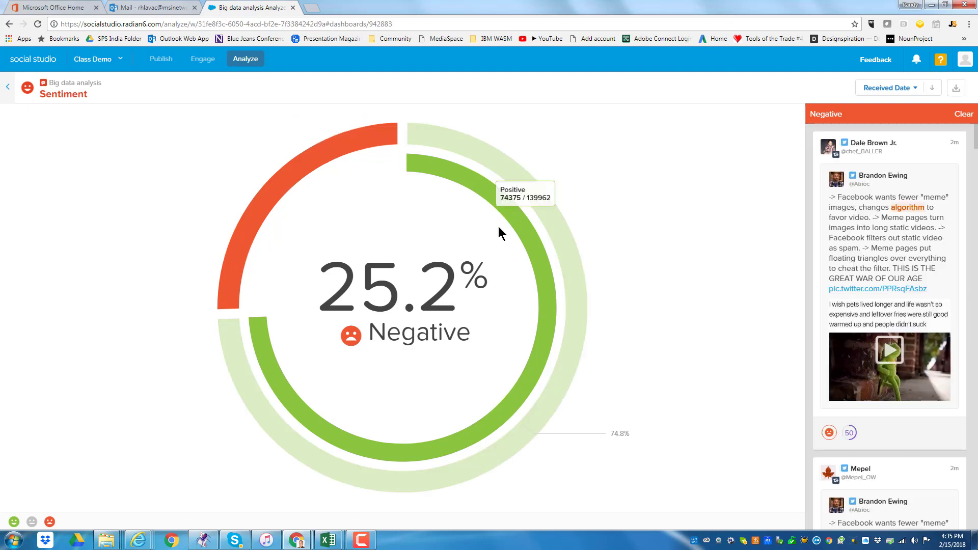
pyautogui.click(8, 87)
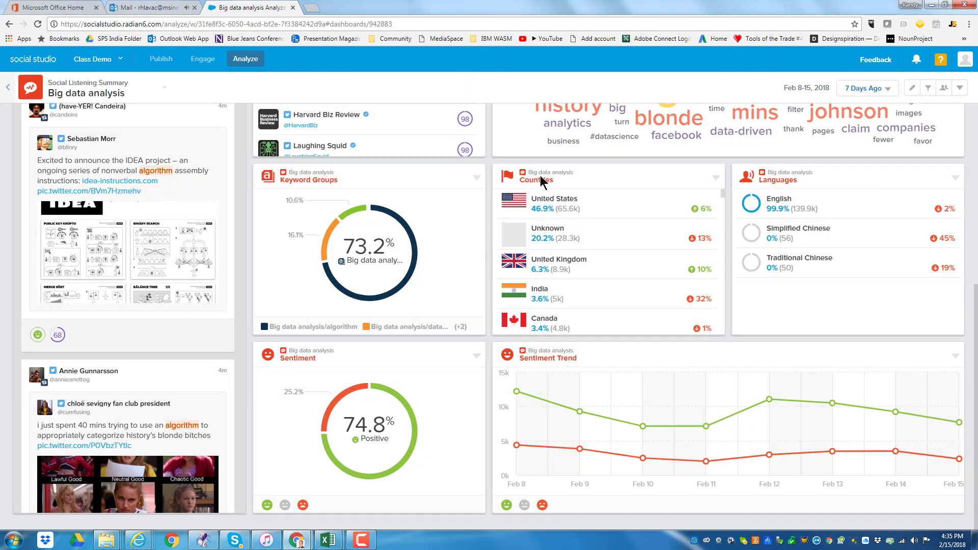
# Step: View the posts behind the word "youtube" in the Top Words cloud and return to the Big data analysis dashboard
pyautogui.moveTo(542, 180)
pyautogui.scroll(3, 662, 226)
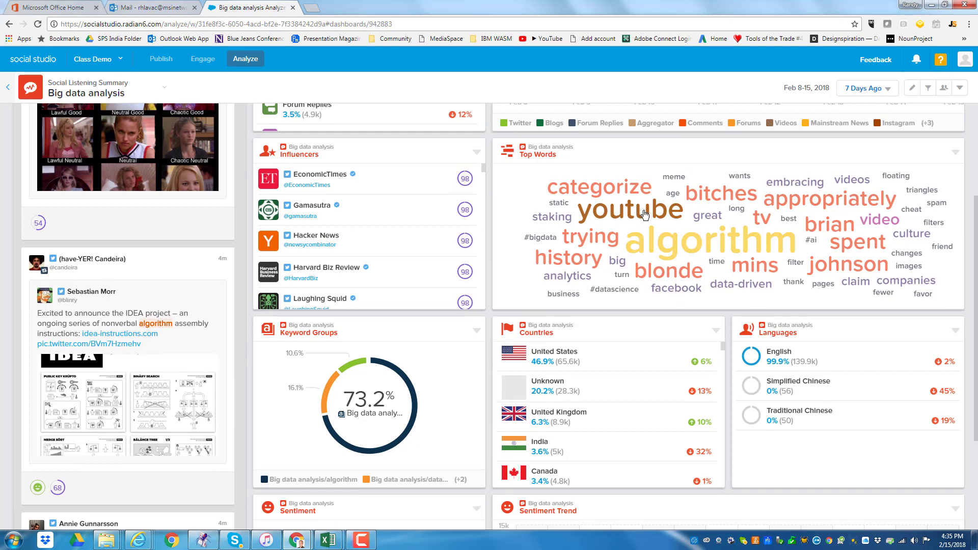
pyautogui.click(644, 213)
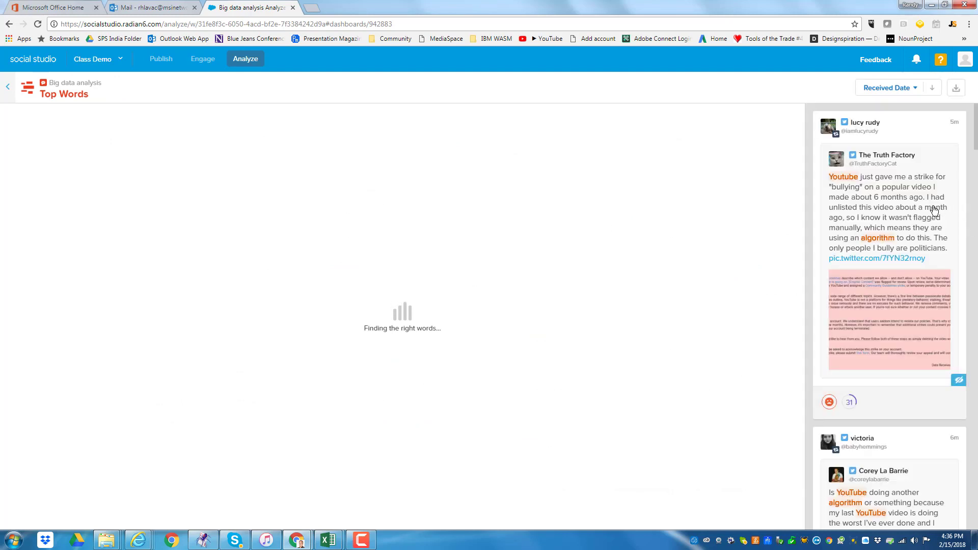
pyautogui.scroll(-1, 923, 208)
pyautogui.scroll(-2, 923, 207)
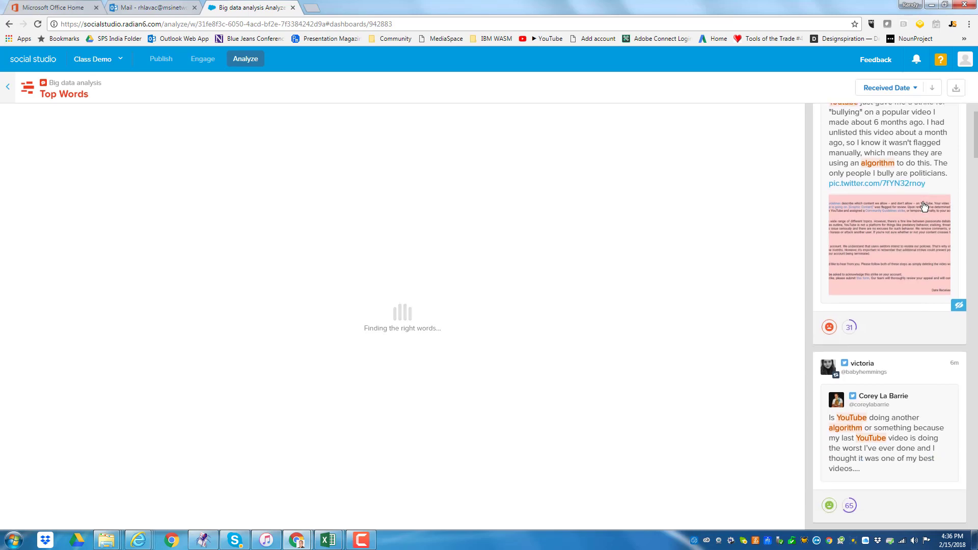
pyautogui.scroll(2, 923, 206)
pyautogui.scroll(1, 923, 206)
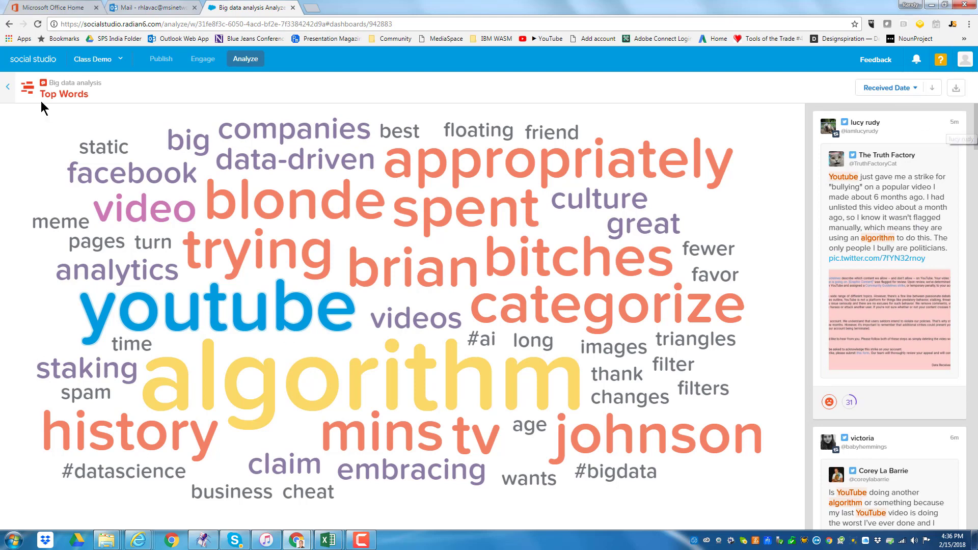
pyautogui.click(7, 90)
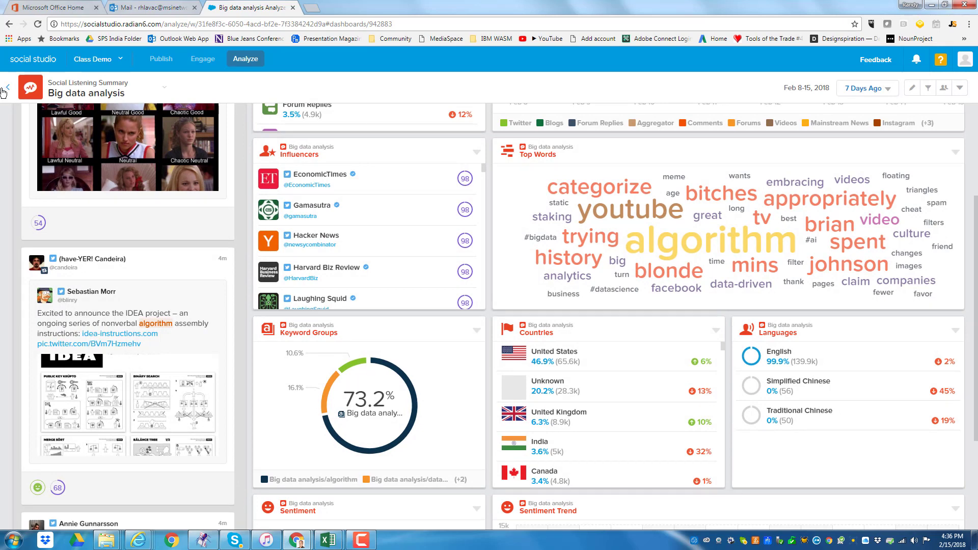
# Step: Leave the Big data analysis dashboard by way of the Class Demo workspace's Engage view and go to the Social Studio home page
pyautogui.click(88, 62)
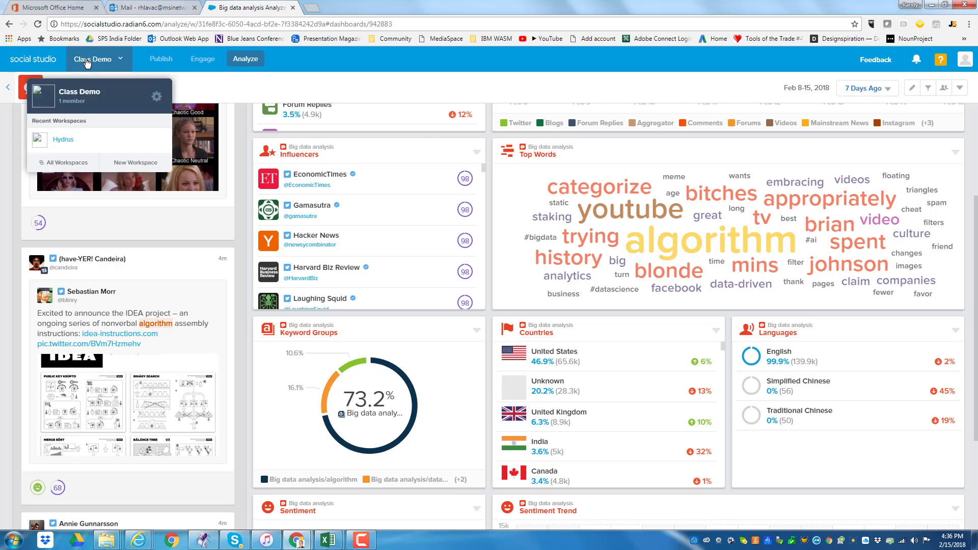
pyautogui.click(74, 95)
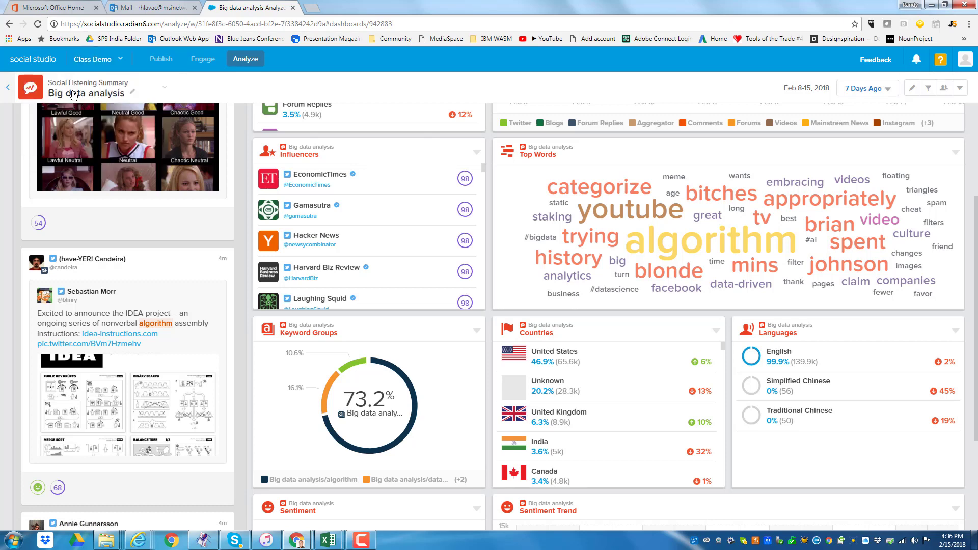
pyautogui.click(204, 61)
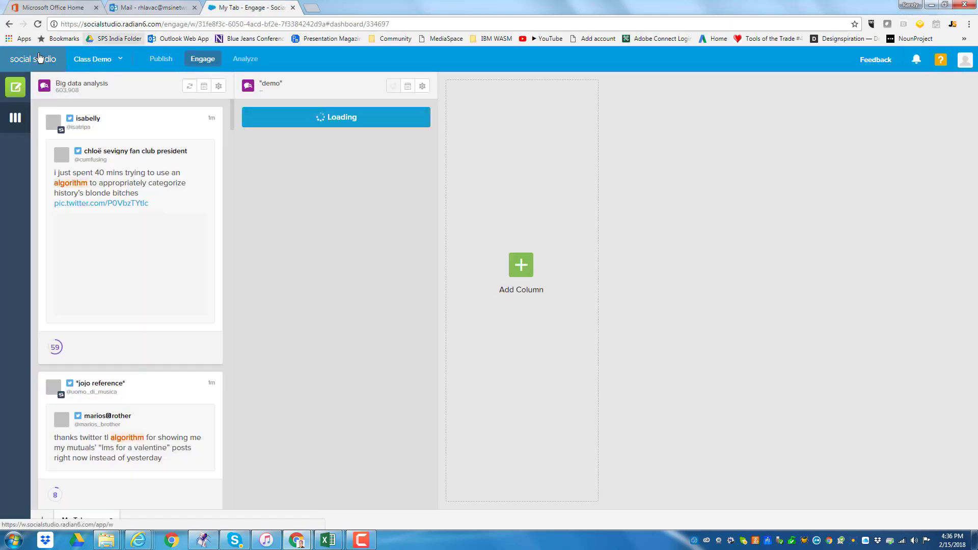
pyautogui.click(40, 61)
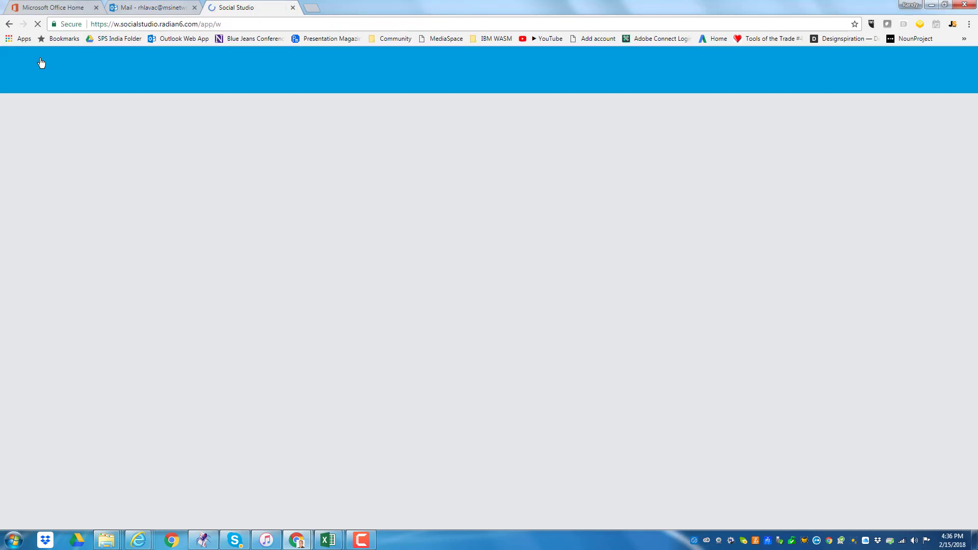